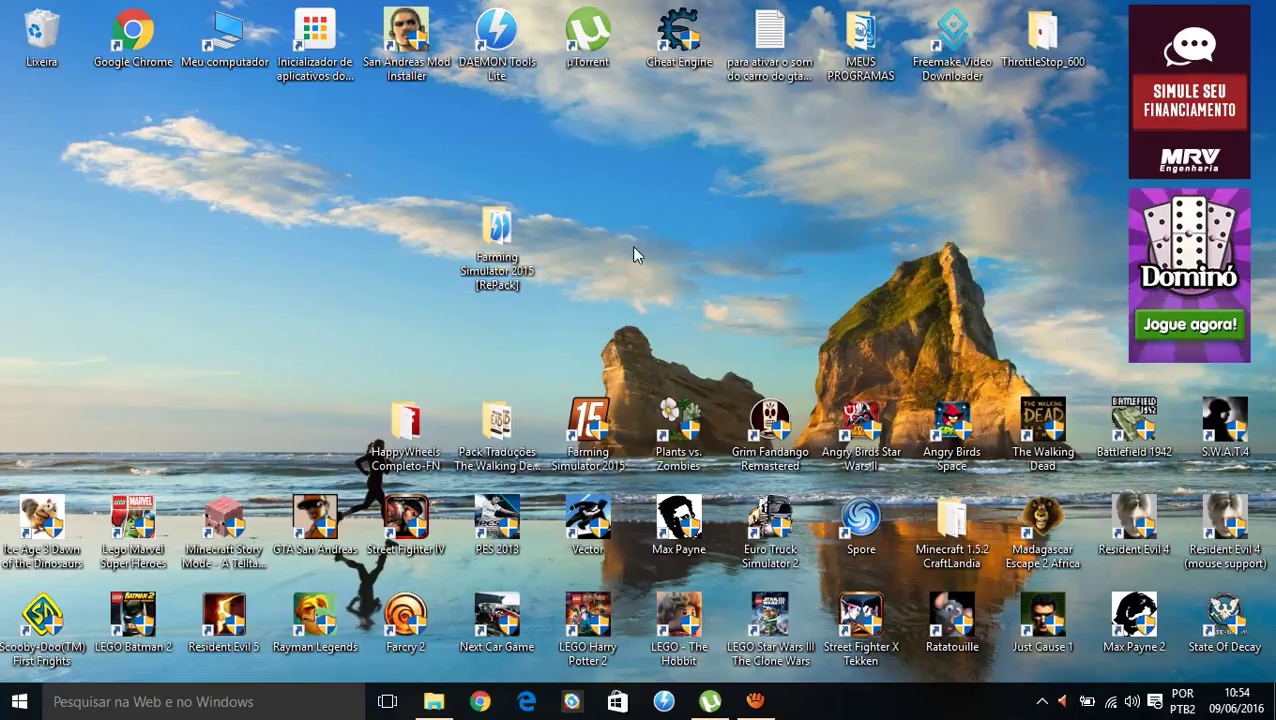
{"action": "right_click", "coordinate": [678, 178]}
{"action": "left_click", "coordinate": [780, 233]}
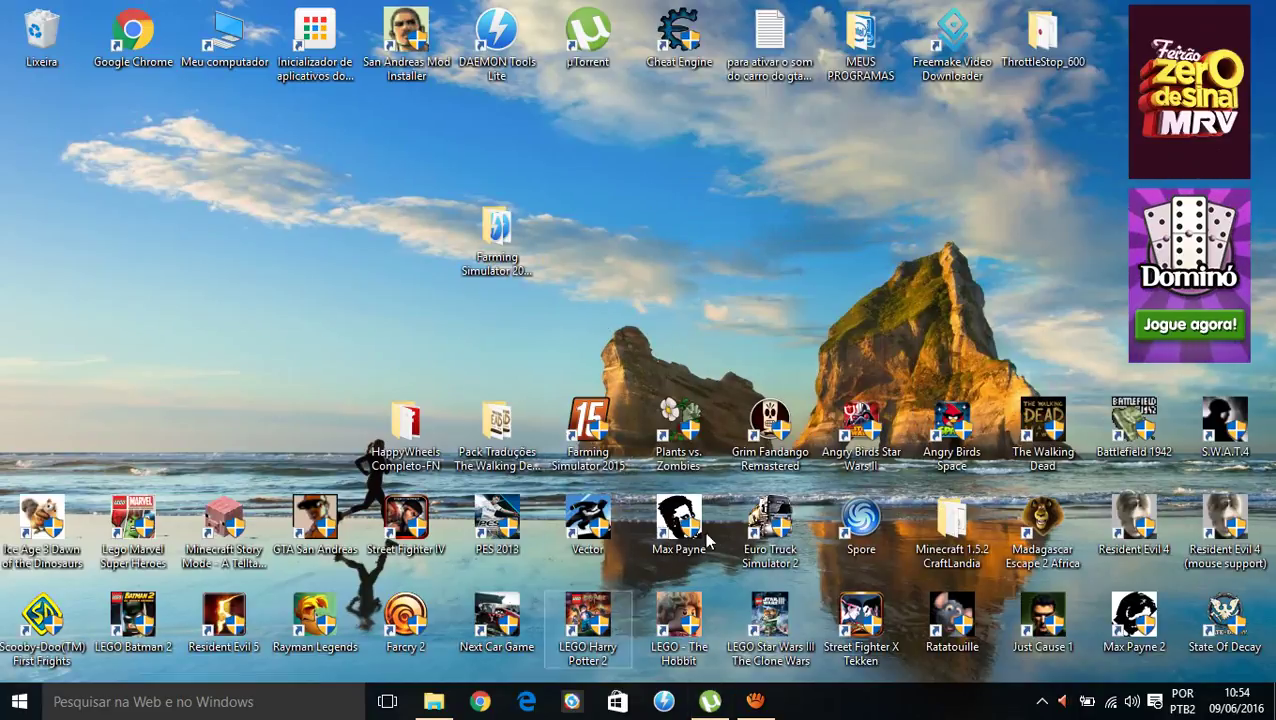
{"action": "mouse_move", "coordinate": [497, 232]}
{"action": "left_mouse_down"}
{"action": "mouse_move", "coordinate": [846, 222]}
{"action": "mouse_move", "coordinate": [419, 194]}
{"action": "mouse_move", "coordinate": [497, 215]}
{"action": "left_mouse_up"}
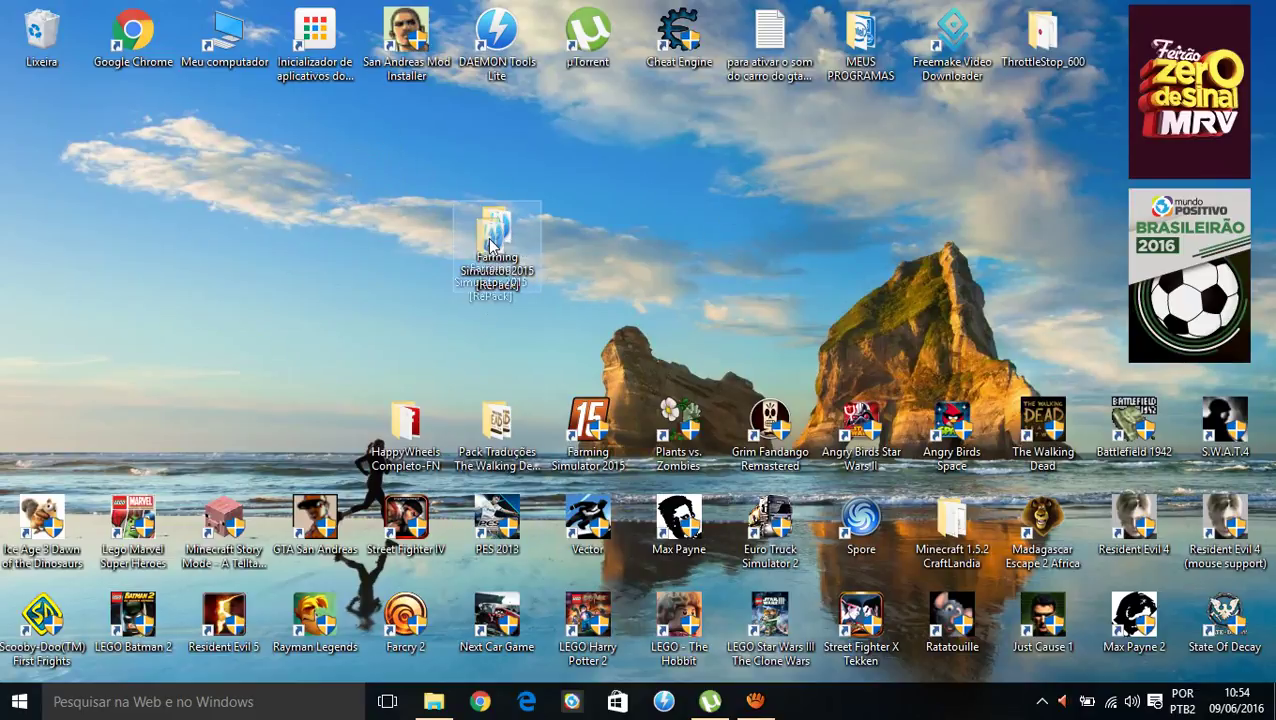
{"action": "right_click", "coordinate": [650, 166]}
{"action": "left_click", "coordinate": [692, 217]}
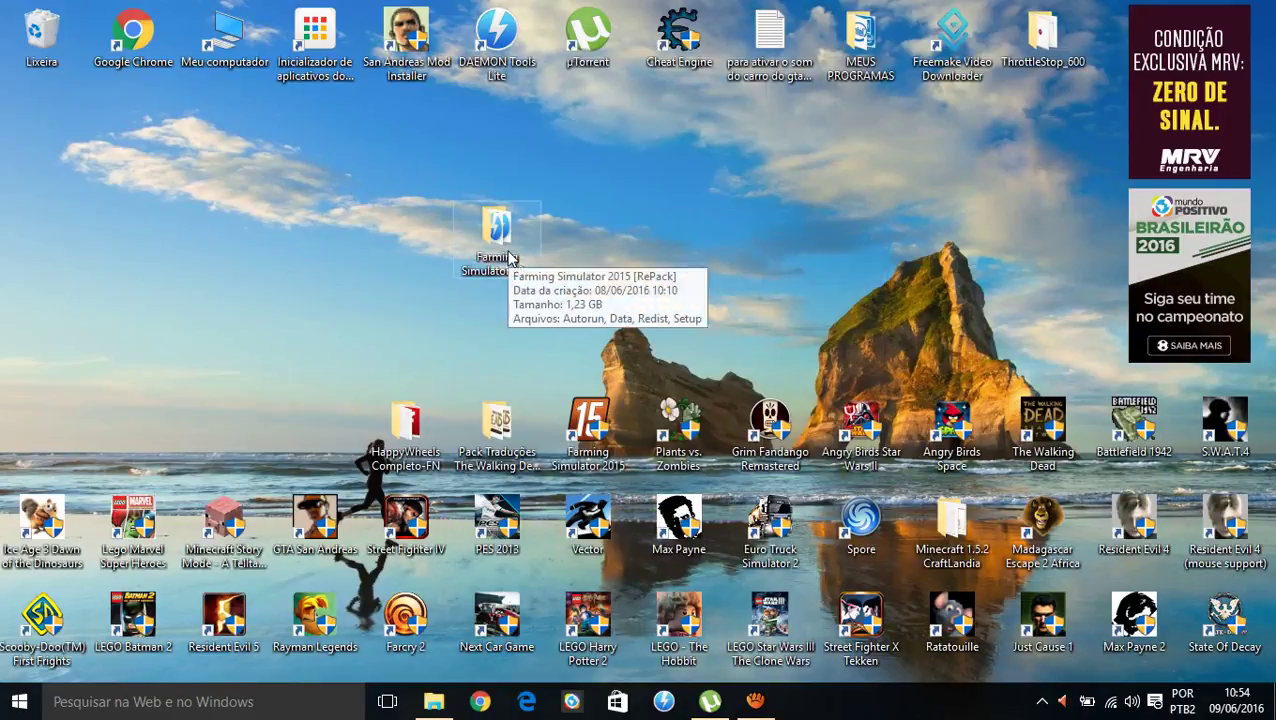
Step: Run Setup from the Farming Simulator 2015 [RePack] desktop folder as administrator and choose English as the installer language
{"action": "double_click", "coordinate": [508, 258]}
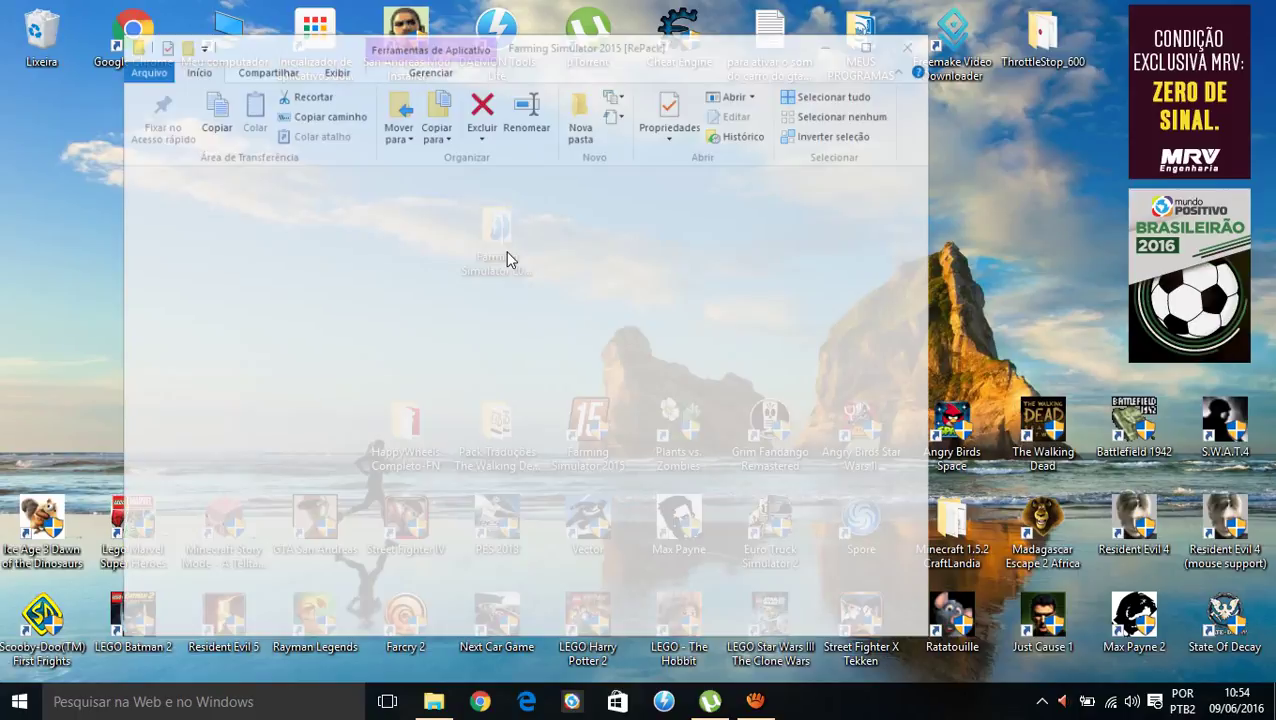
{"action": "left_click", "coordinate": [358, 272]}
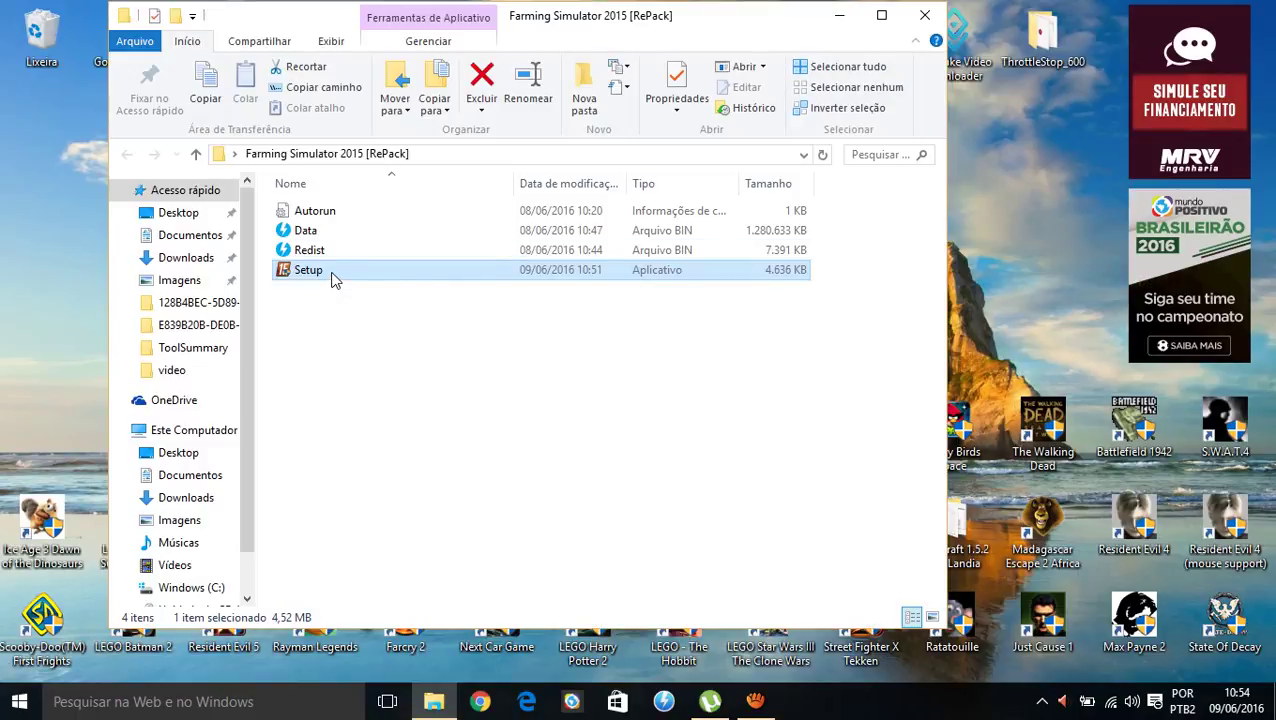
{"action": "right_click", "coordinate": [339, 280]}
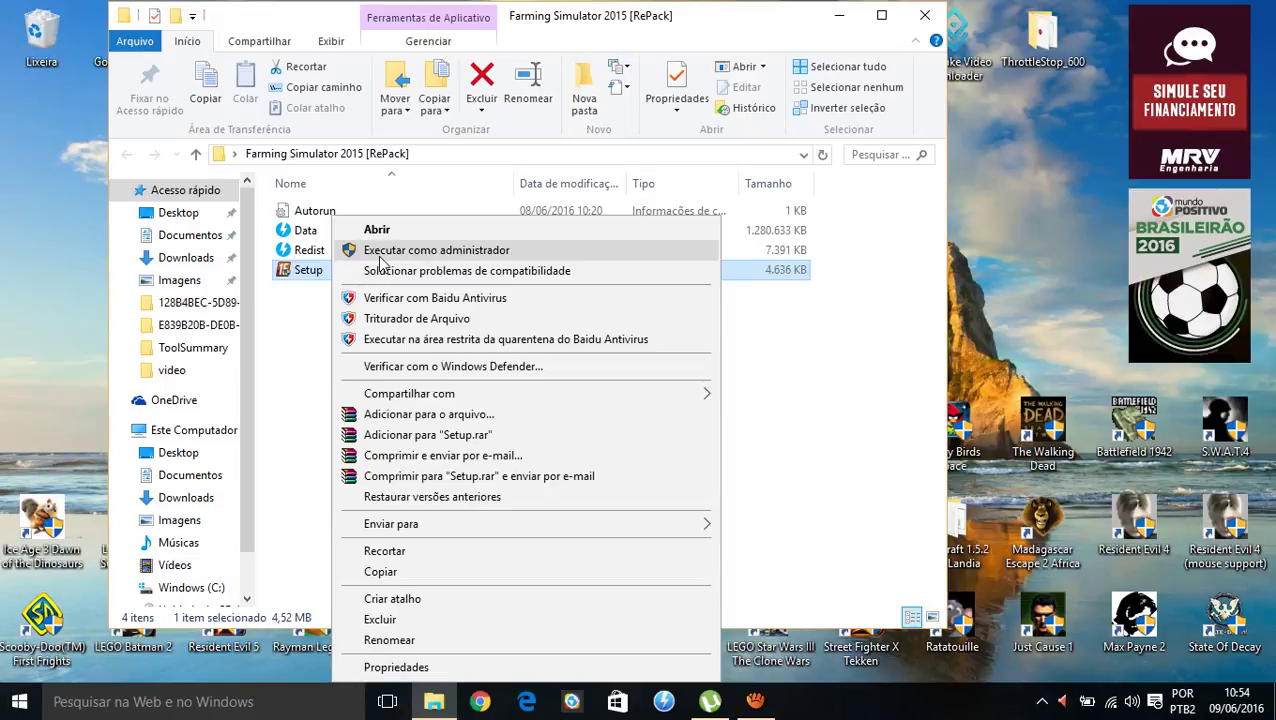
{"action": "left_click", "coordinate": [380, 256]}
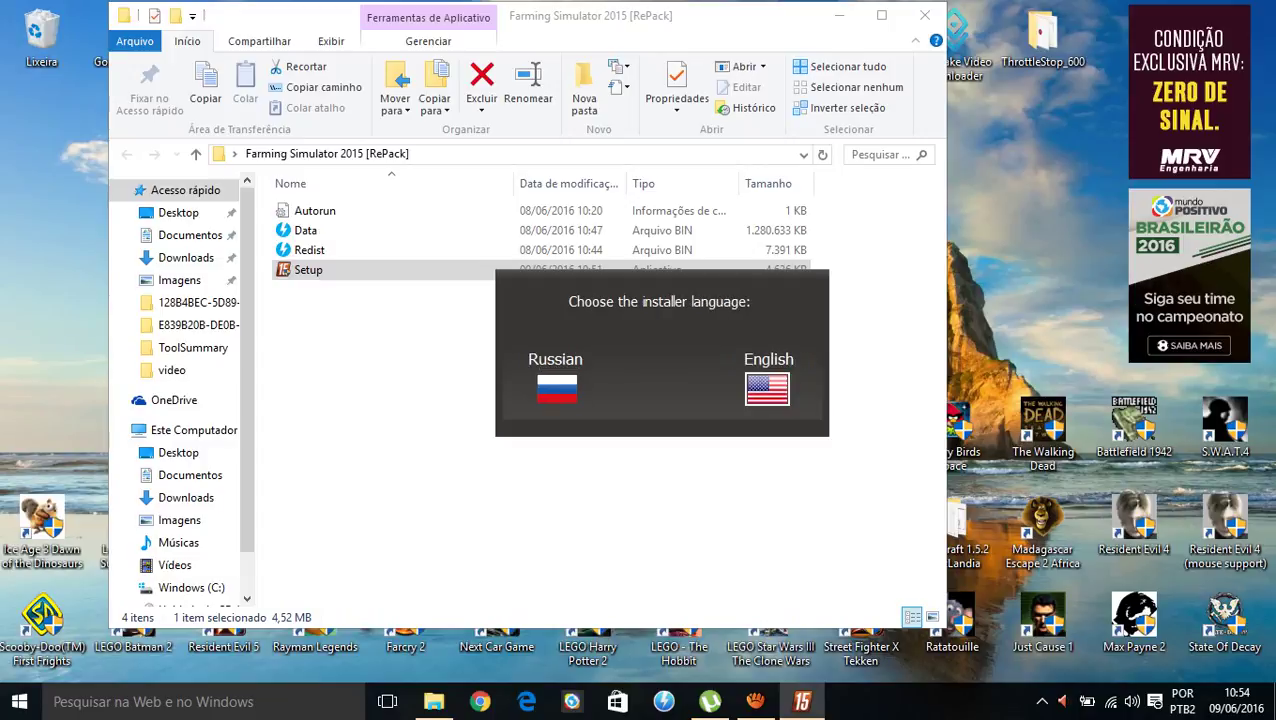
{"action": "left_click", "coordinate": [767, 388]}
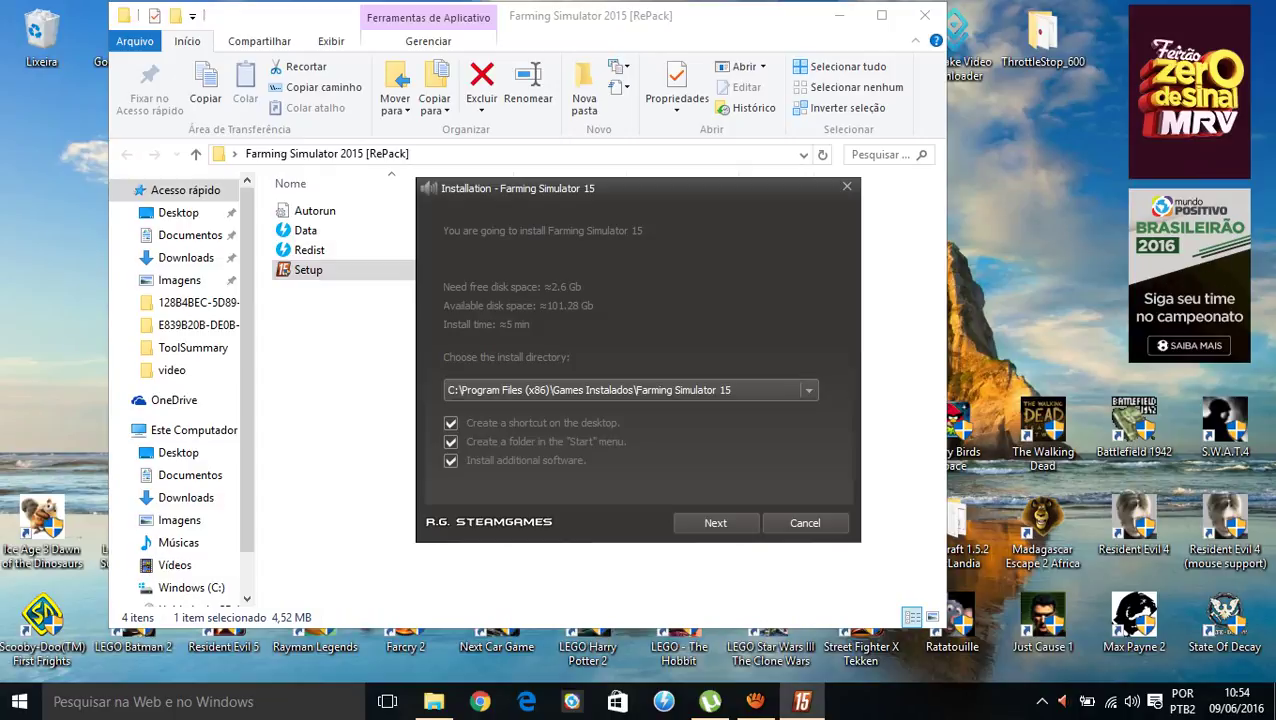
Step: Keep the Games Instalados install directory, advance to the component selection, cancel the installation and close the setup folder
{"action": "key", "text": "Return"}
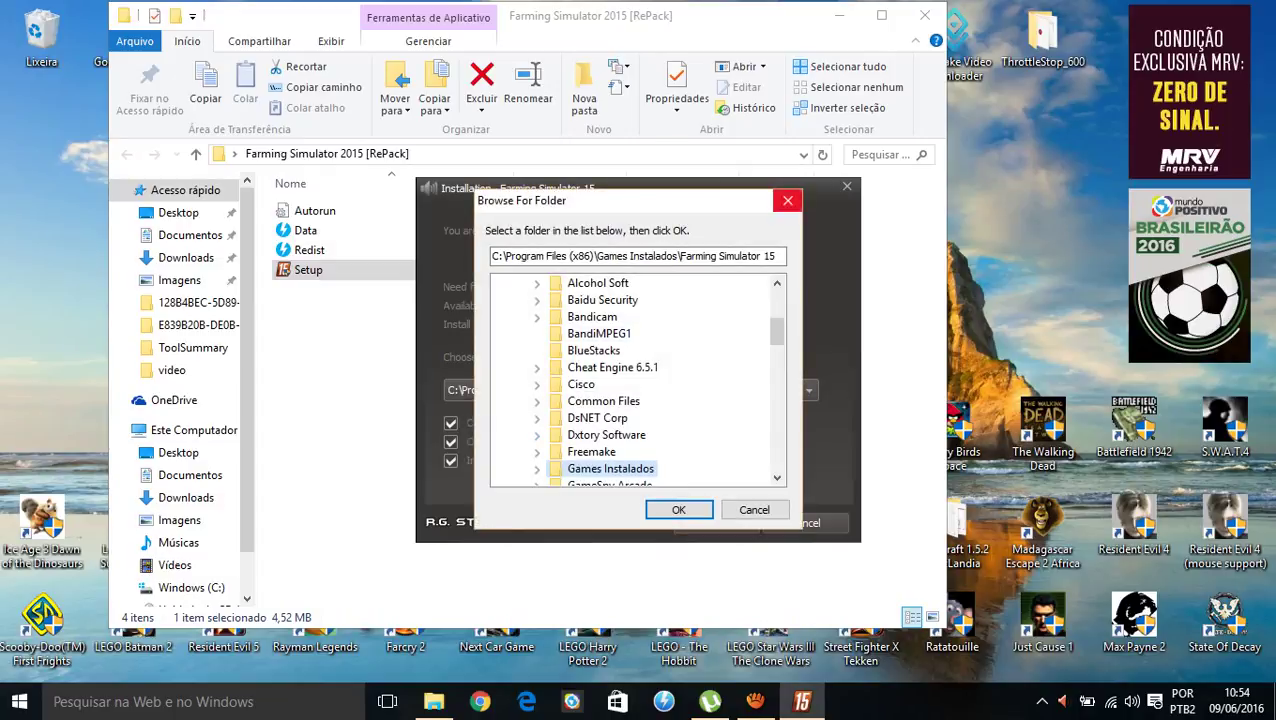
{"action": "key", "text": "Return"}
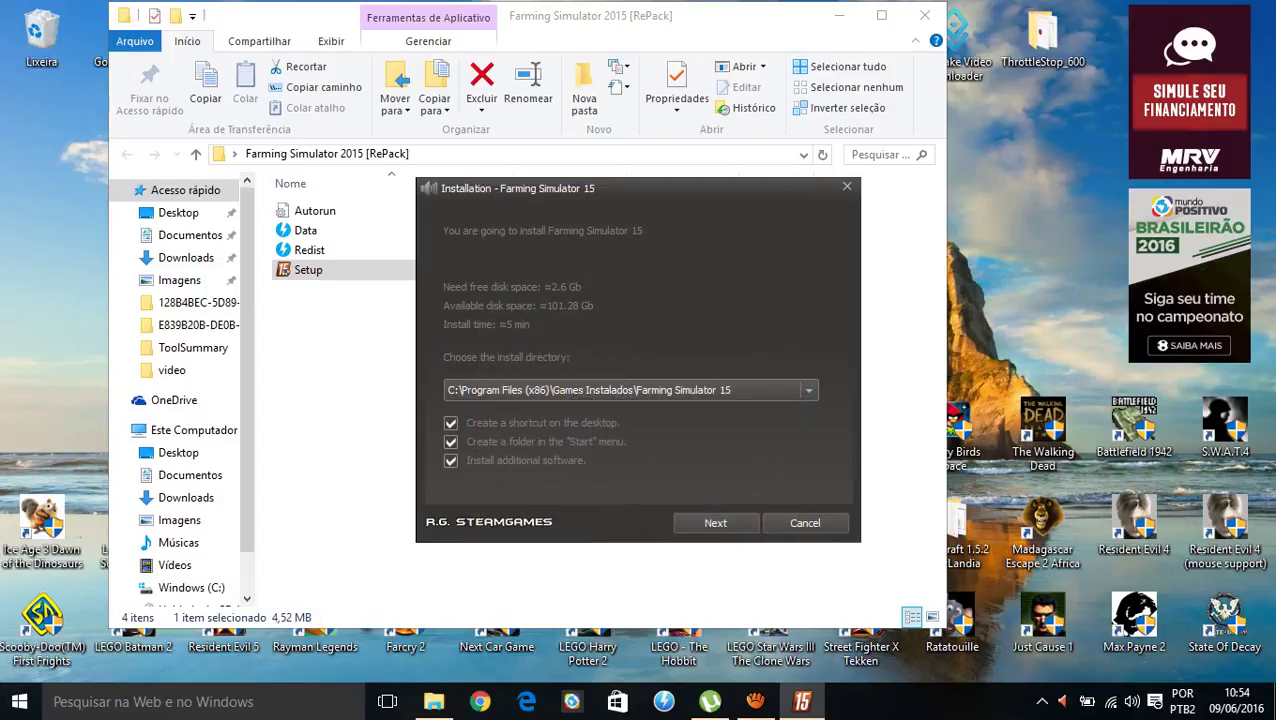
{"action": "left_click", "coordinate": [715, 522]}
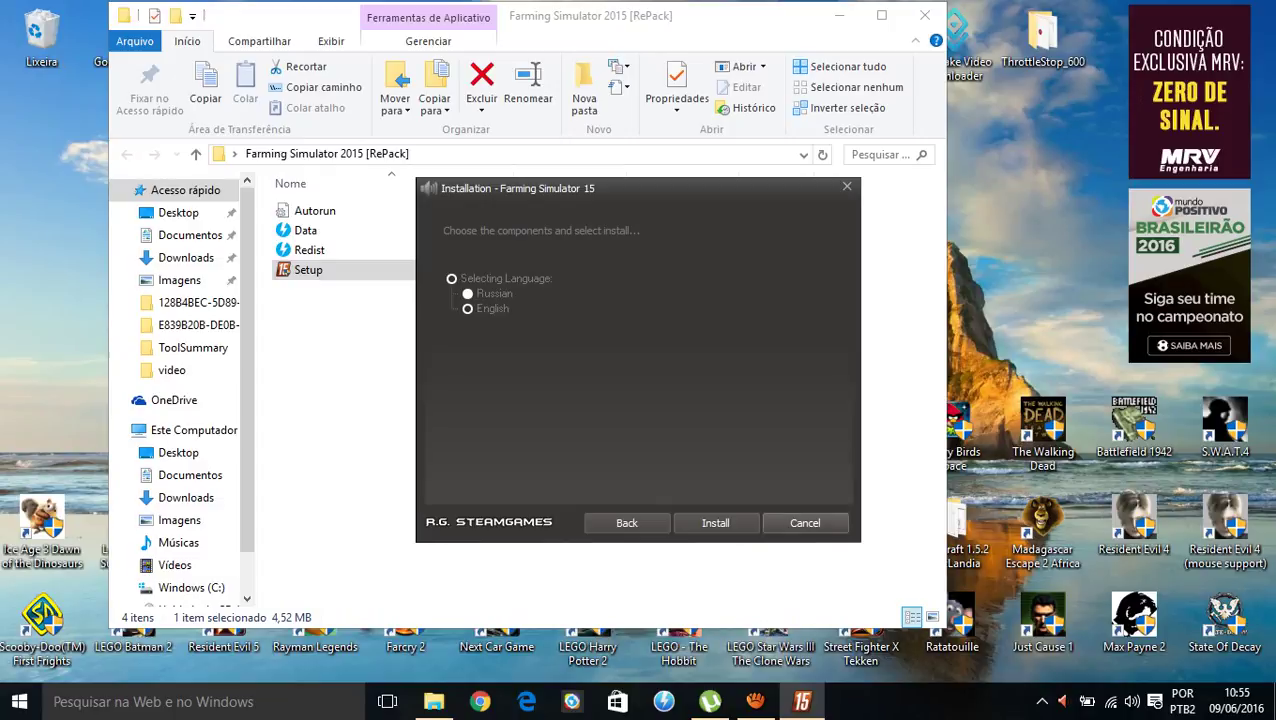
{"action": "key", "text": "Escape"}
{"action": "key", "text": "Return"}
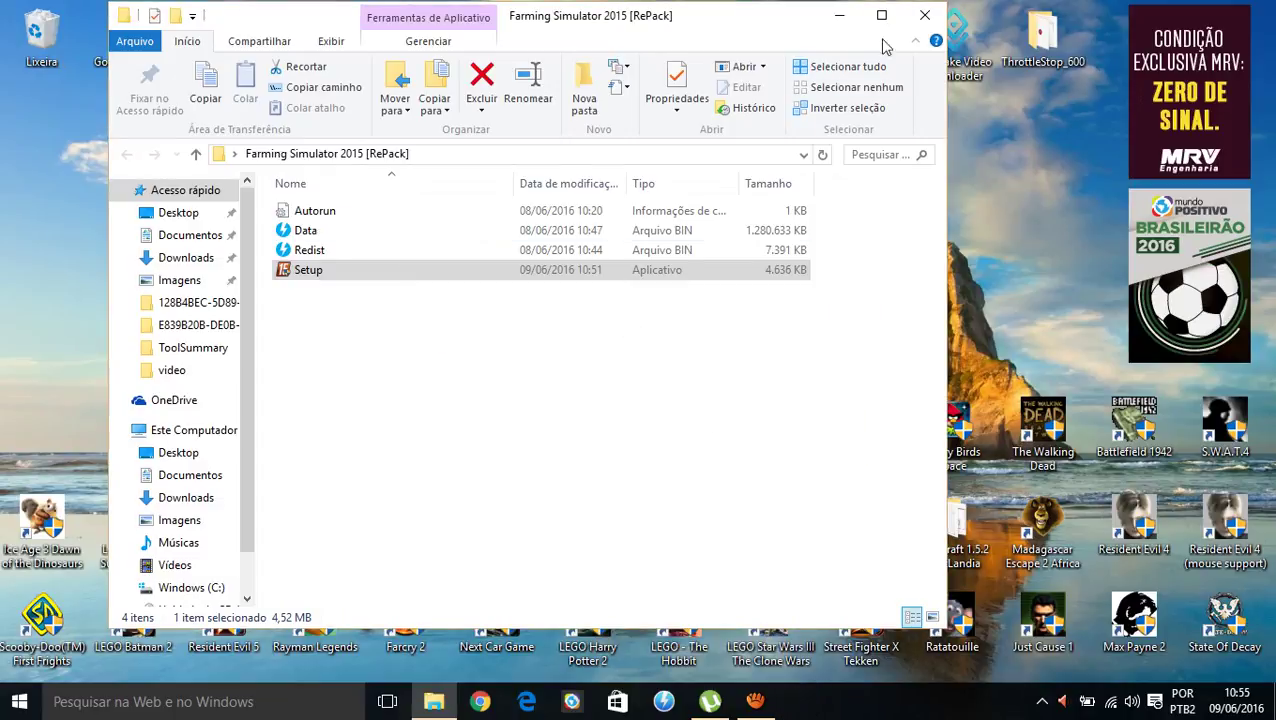
{"action": "left_click", "coordinate": [925, 17]}
Step: Refresh the desktop and move the Farming Simulator 2015 shortcut to the free spot below Cheat Engine
{"action": "right_click", "coordinate": [750, 174]}
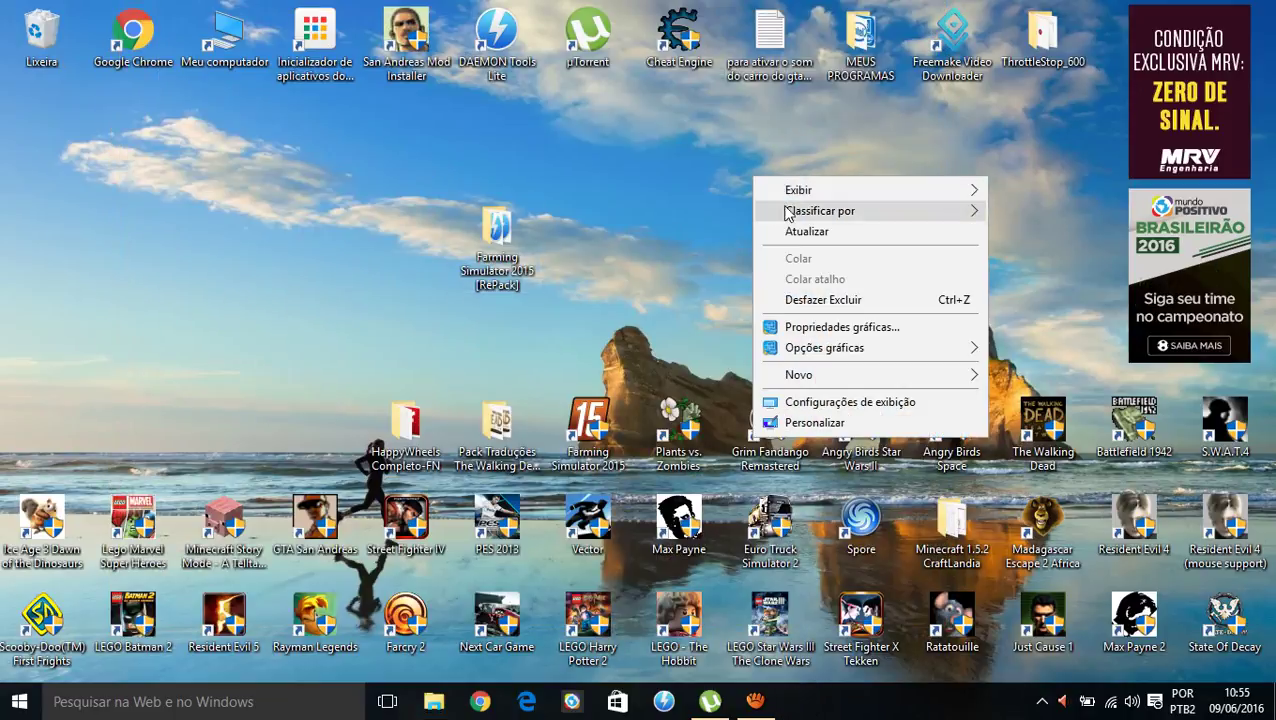
{"action": "left_click", "coordinate": [800, 229]}
{"action": "right_click", "coordinate": [797, 214]}
{"action": "left_click", "coordinate": [805, 268]}
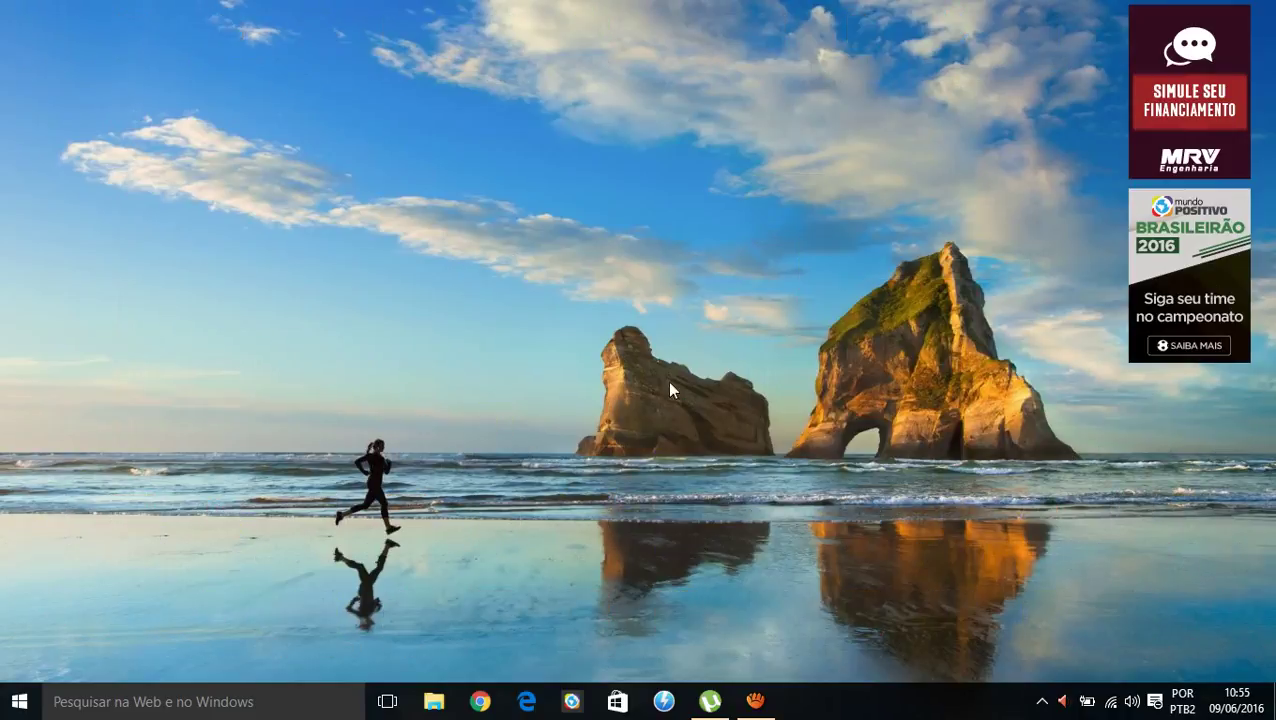
{"action": "left_click_drag", "start_coordinate": [601, 432], "coordinate": [692, 140]}
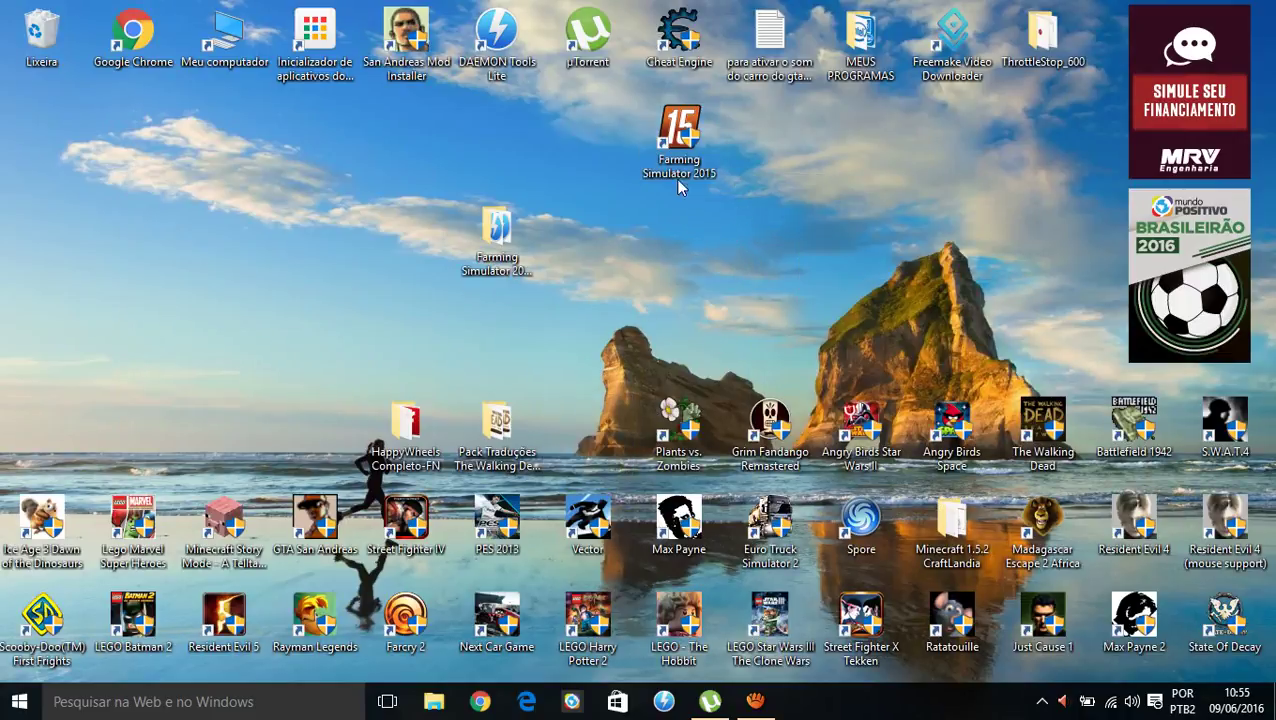
Step: Open the Games Instalados folder inside Program Files (x86) on the Windows (C:) drive
{"action": "double_click", "coordinate": [224, 35]}
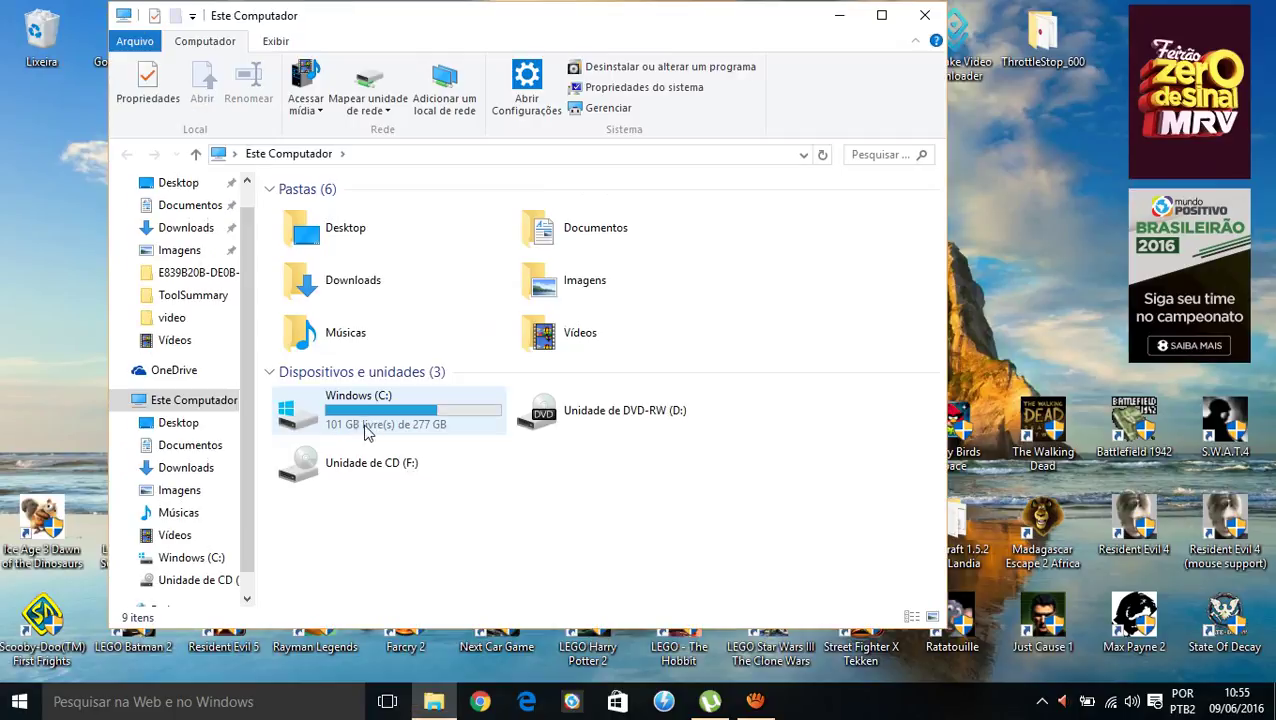
{"action": "double_click", "coordinate": [360, 423]}
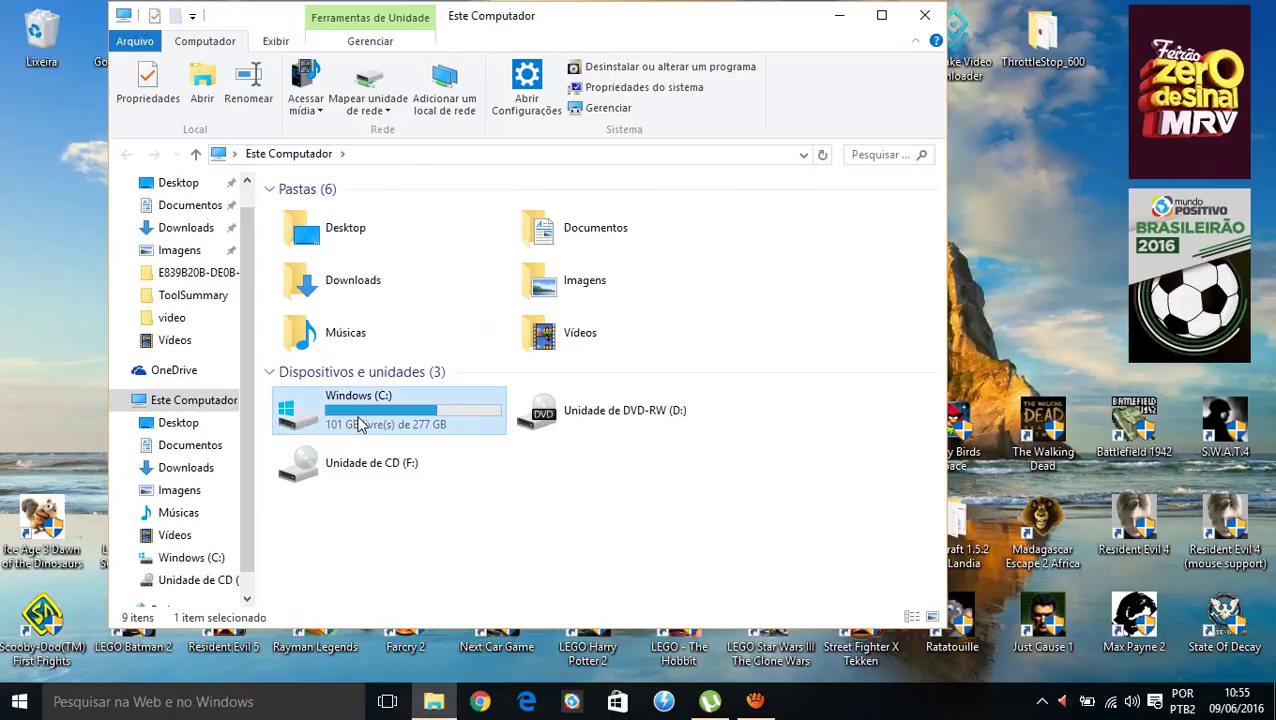
{"action": "double_click", "coordinate": [393, 352]}
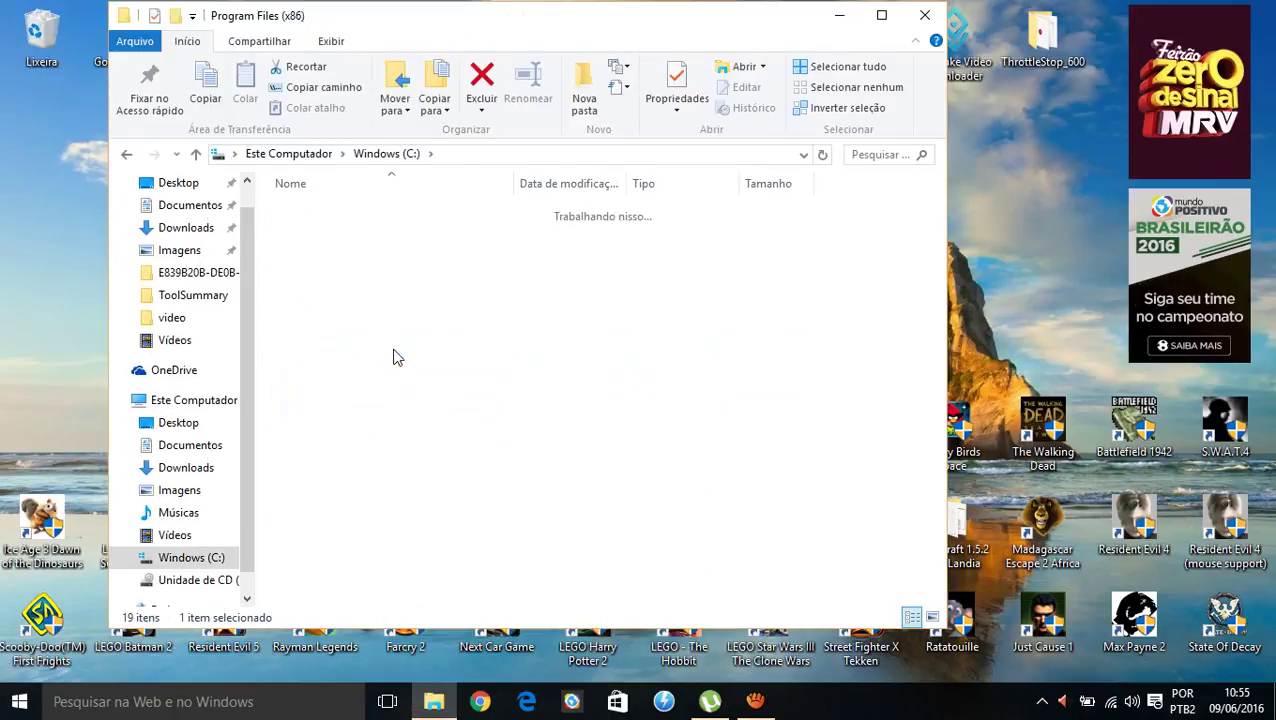
{"action": "double_click", "coordinate": [362, 449]}
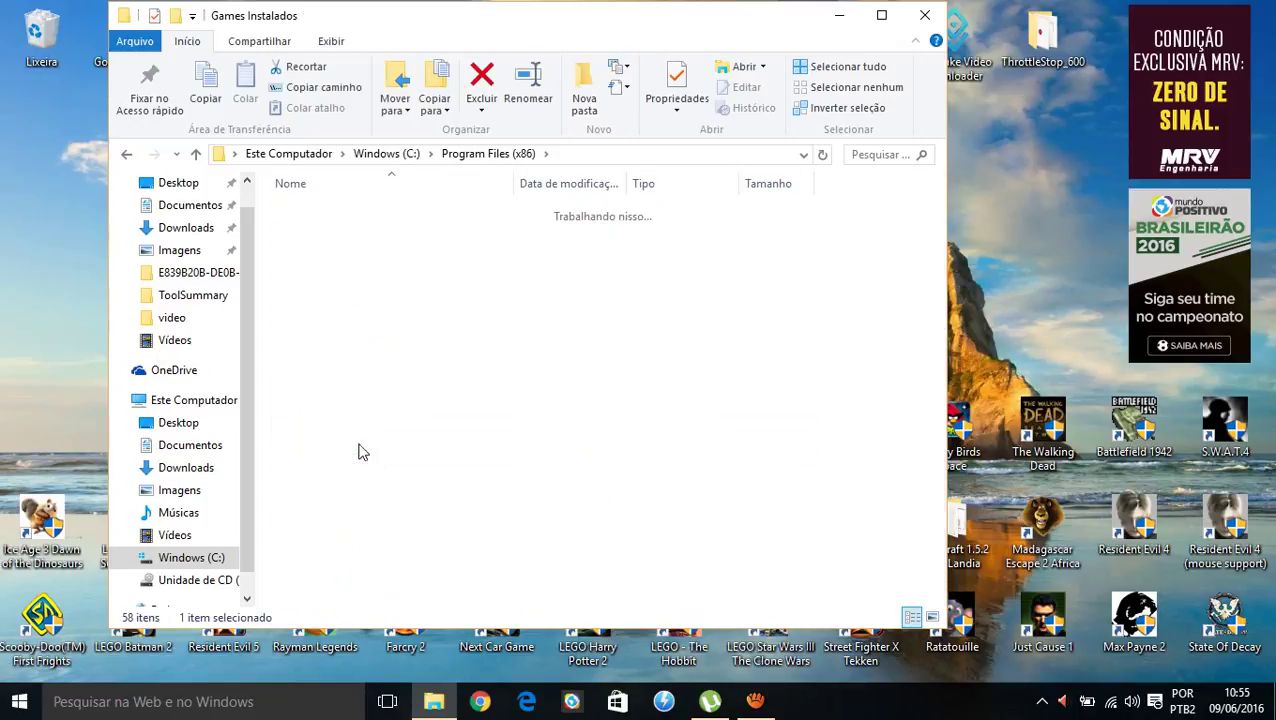
Step: Locate the Farming Simulator 15 folder among the installed games and open it
{"action": "left_click", "coordinate": [372, 368]}
{"action": "left_click", "coordinate": [378, 428]}
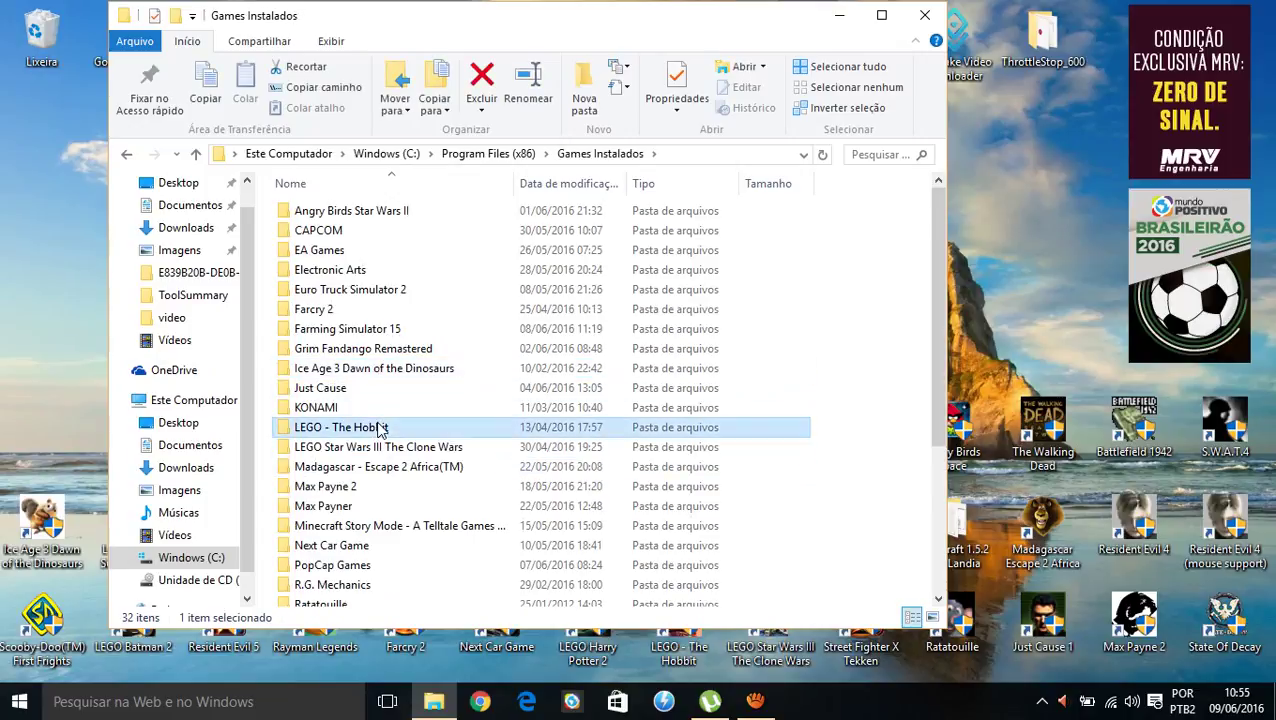
{"action": "scroll", "coordinate": [375, 430], "scroll_direction": "down", "scroll_amount": 1}
{"action": "scroll", "coordinate": [360, 436], "scroll_direction": "down", "scroll_amount": 1}
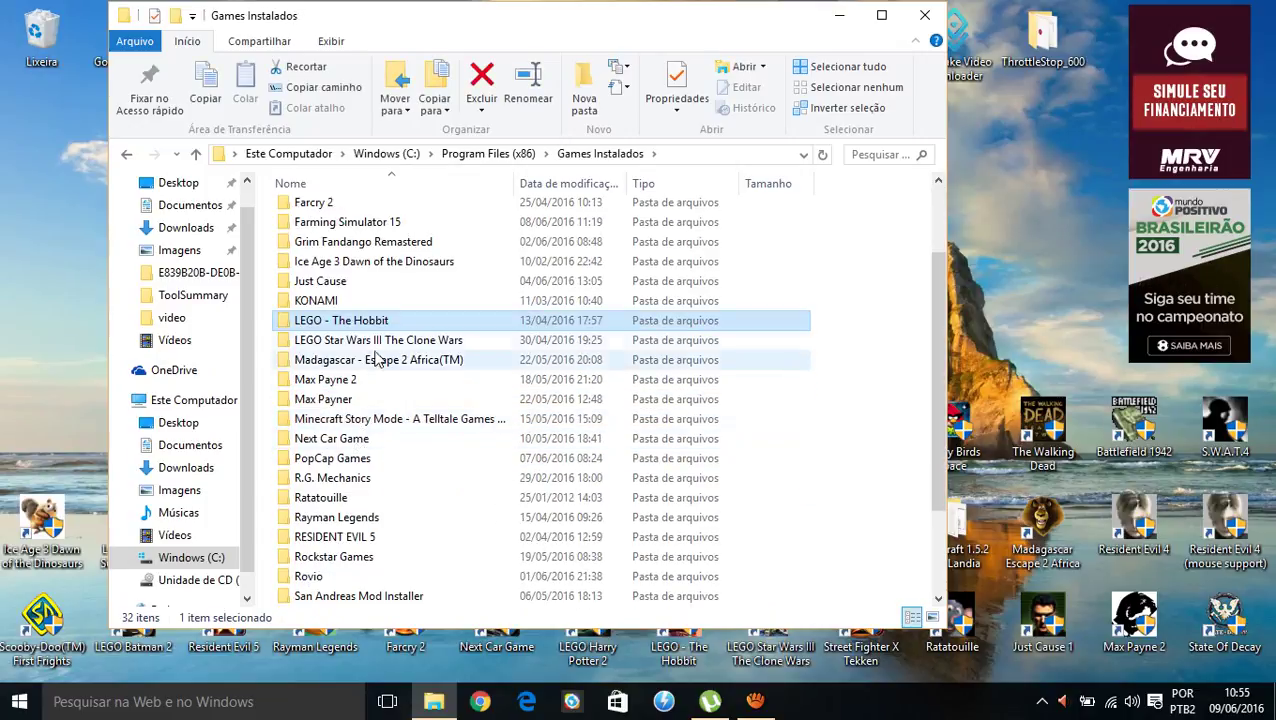
{"action": "scroll", "coordinate": [368, 470], "scroll_direction": "down", "scroll_amount": 1}
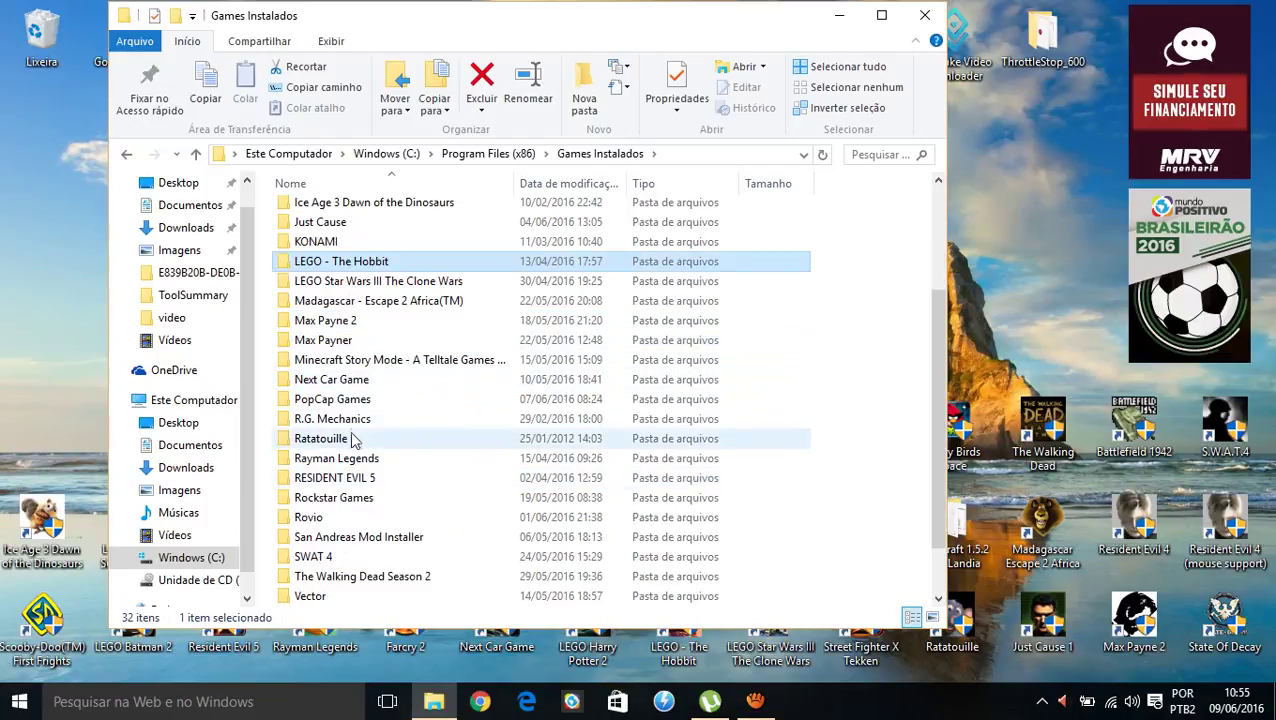
{"action": "left_click", "coordinate": [350, 438]}
{"action": "scroll", "coordinate": [352, 440], "scroll_direction": "up", "scroll_amount": 1}
{"action": "left_click", "coordinate": [375, 226]}
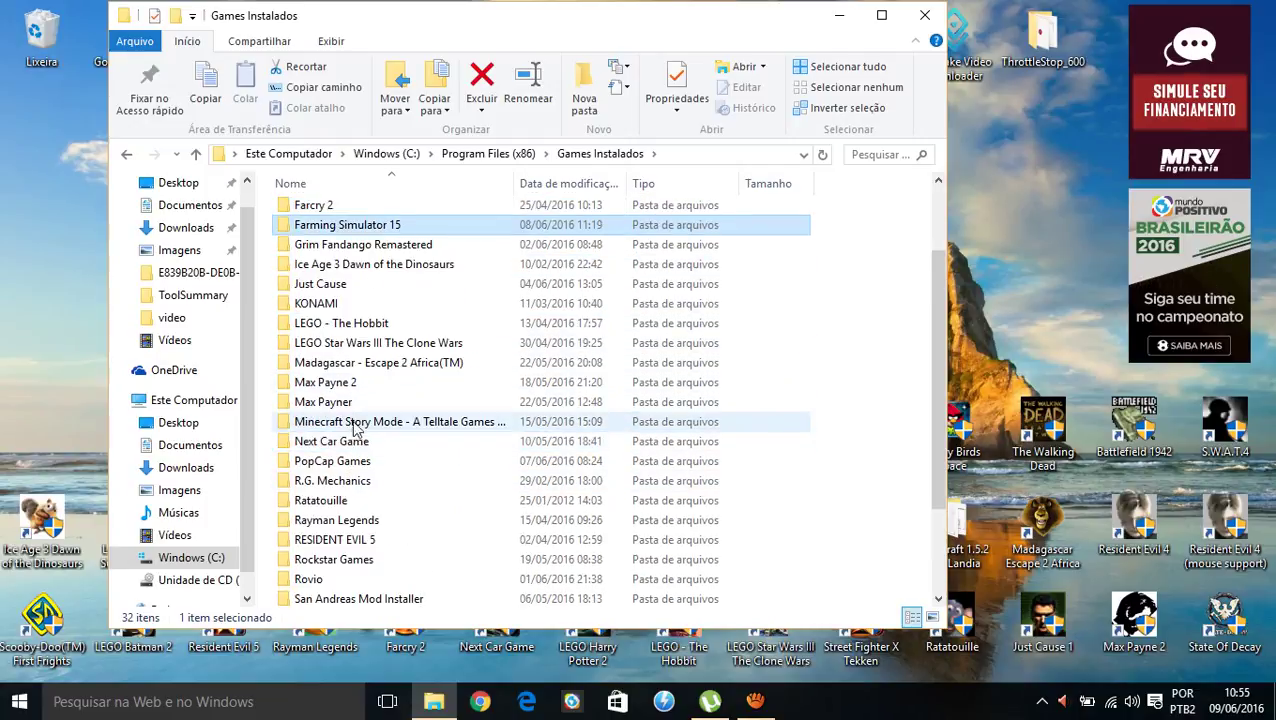
{"action": "double_click", "coordinate": [378, 228]}
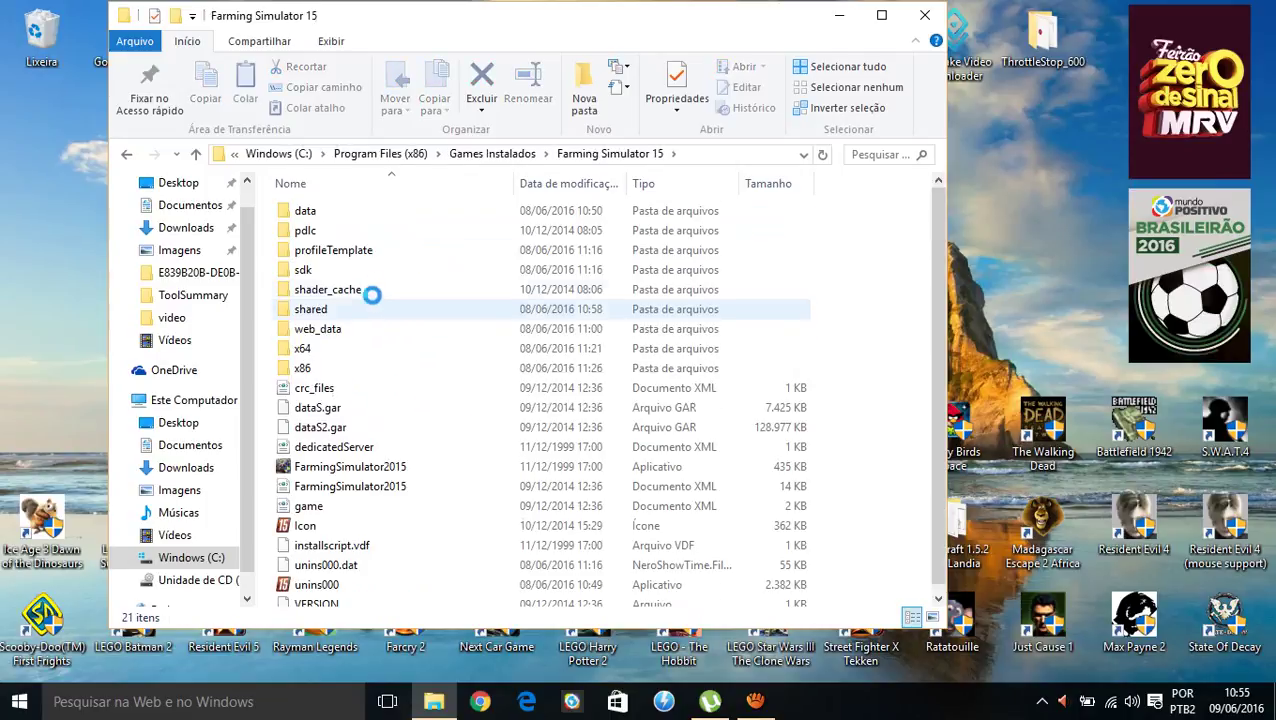
Step: Open the x64 folder of the game for 64-bit systems and select the FarmingSimulator2015Game application
{"action": "scroll", "coordinate": [375, 440], "scroll_direction": "down", "scroll_amount": 1}
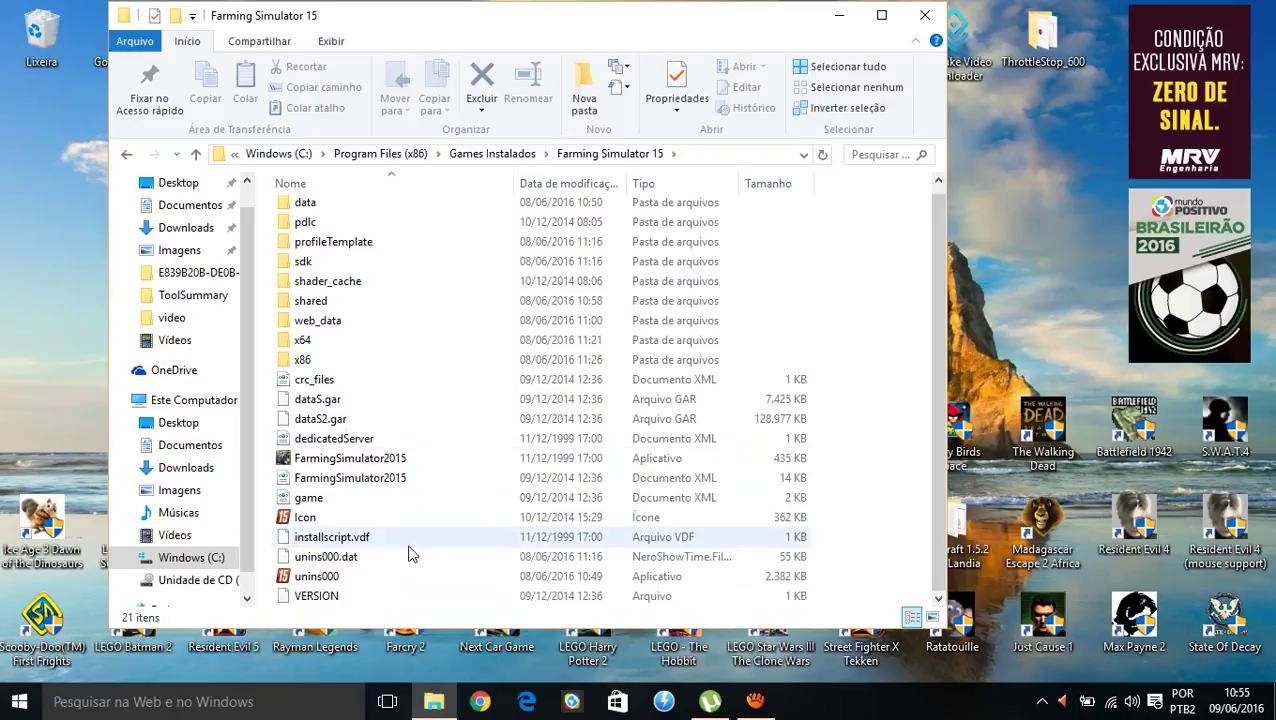
{"action": "left_click", "coordinate": [336, 361]}
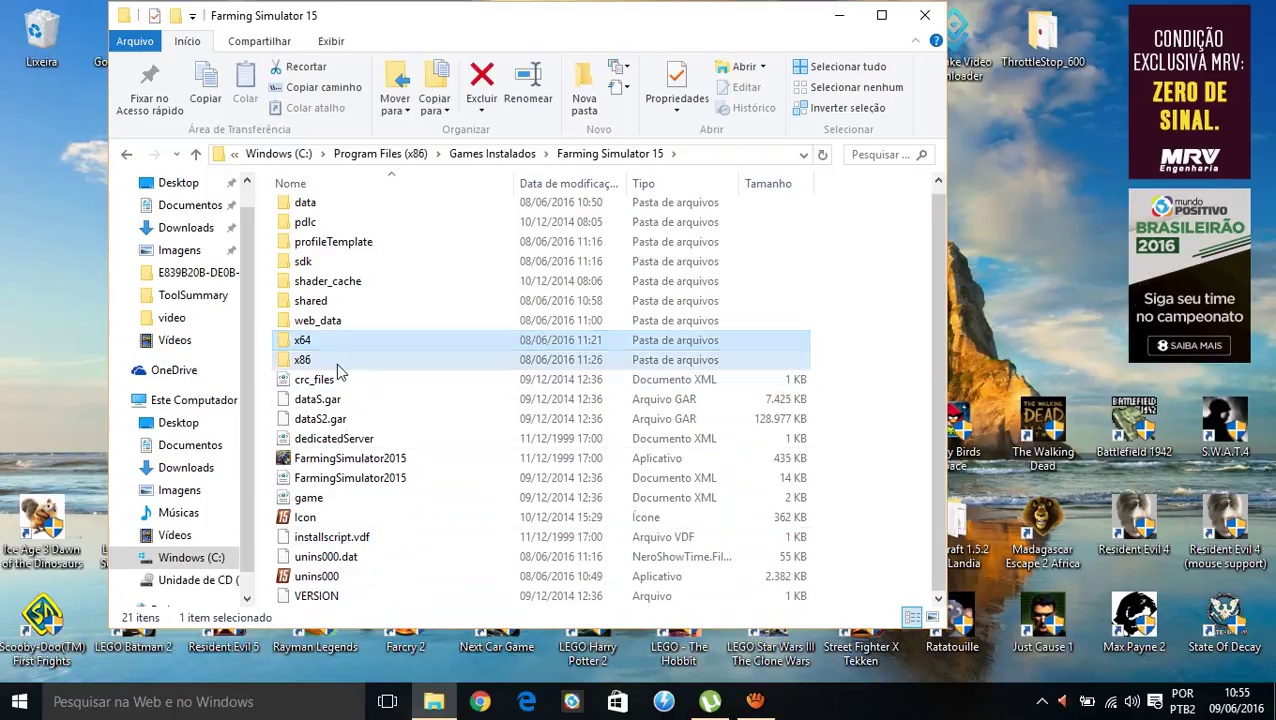
{"action": "left_click", "coordinate": [351, 345]}
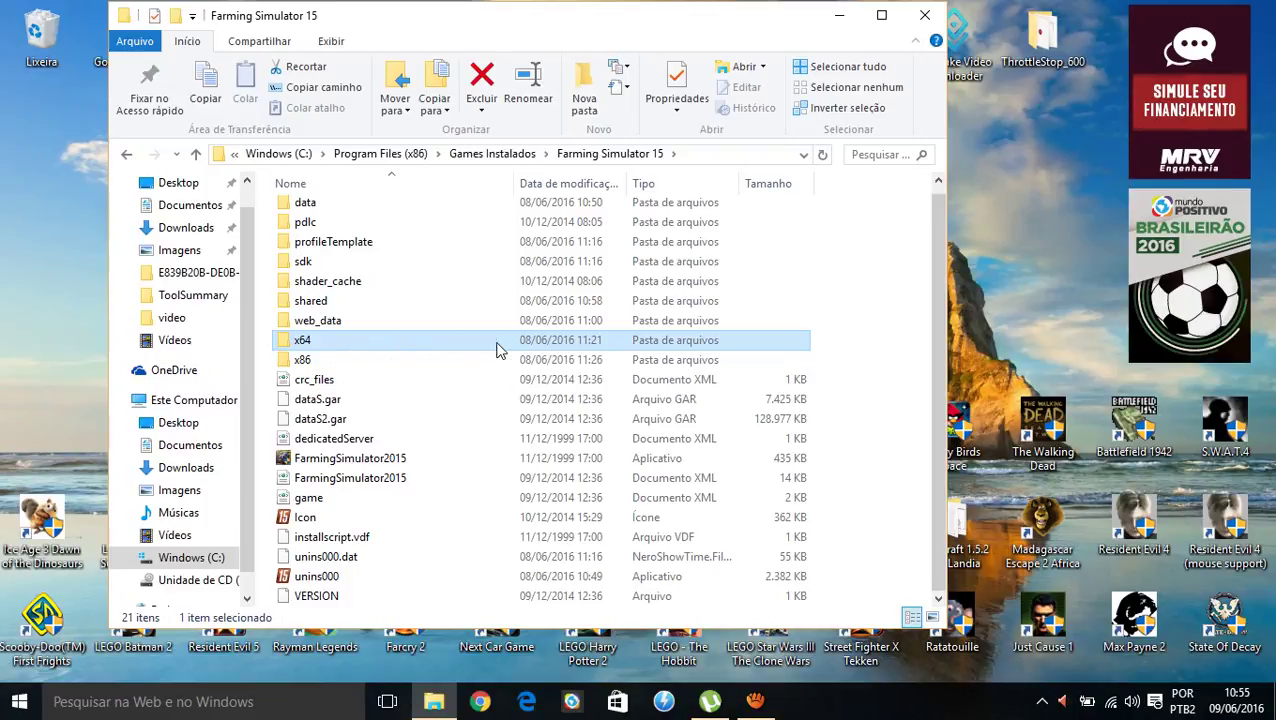
{"action": "left_click", "coordinate": [314, 364]}
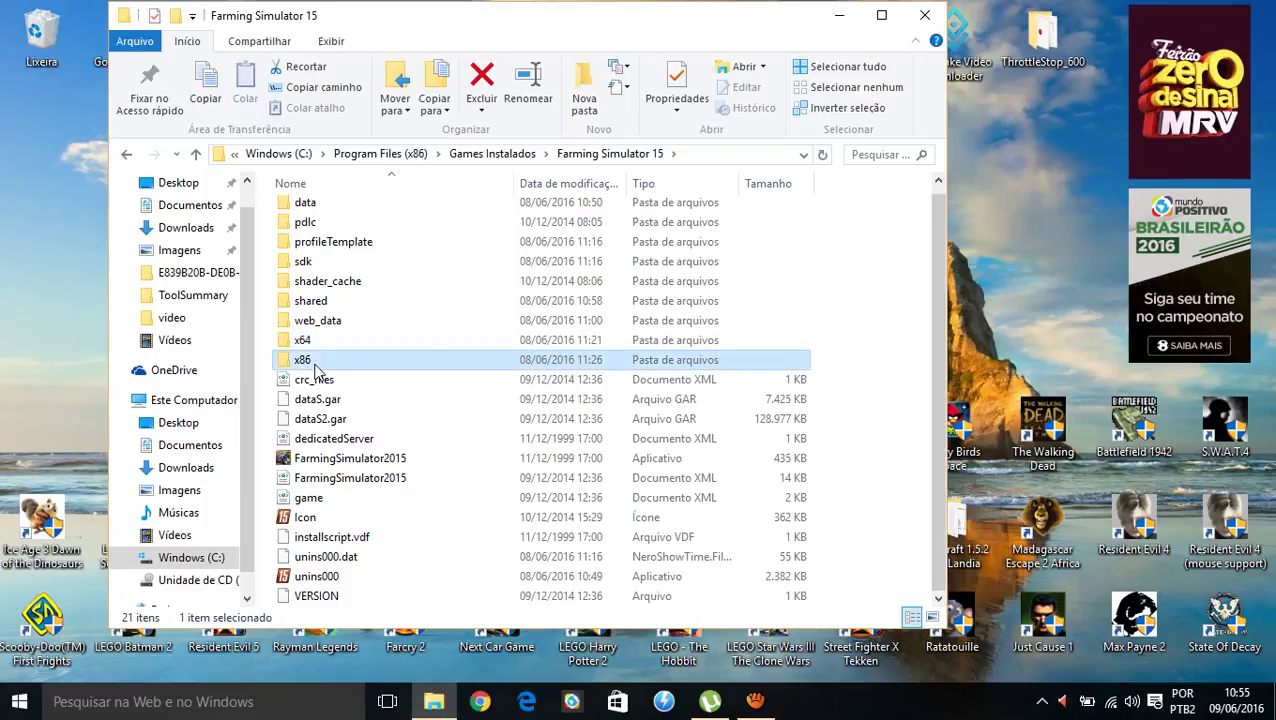
{"action": "double_click", "coordinate": [365, 340]}
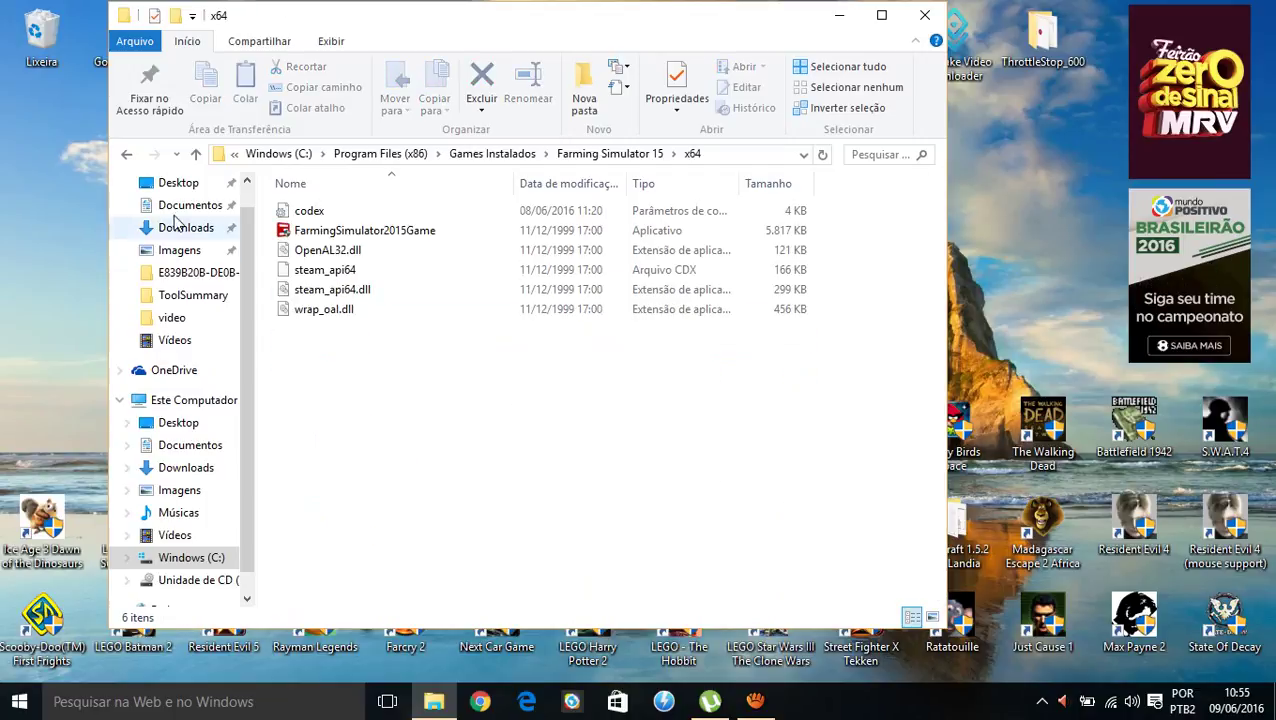
{"action": "key", "text": "BackSpace"}
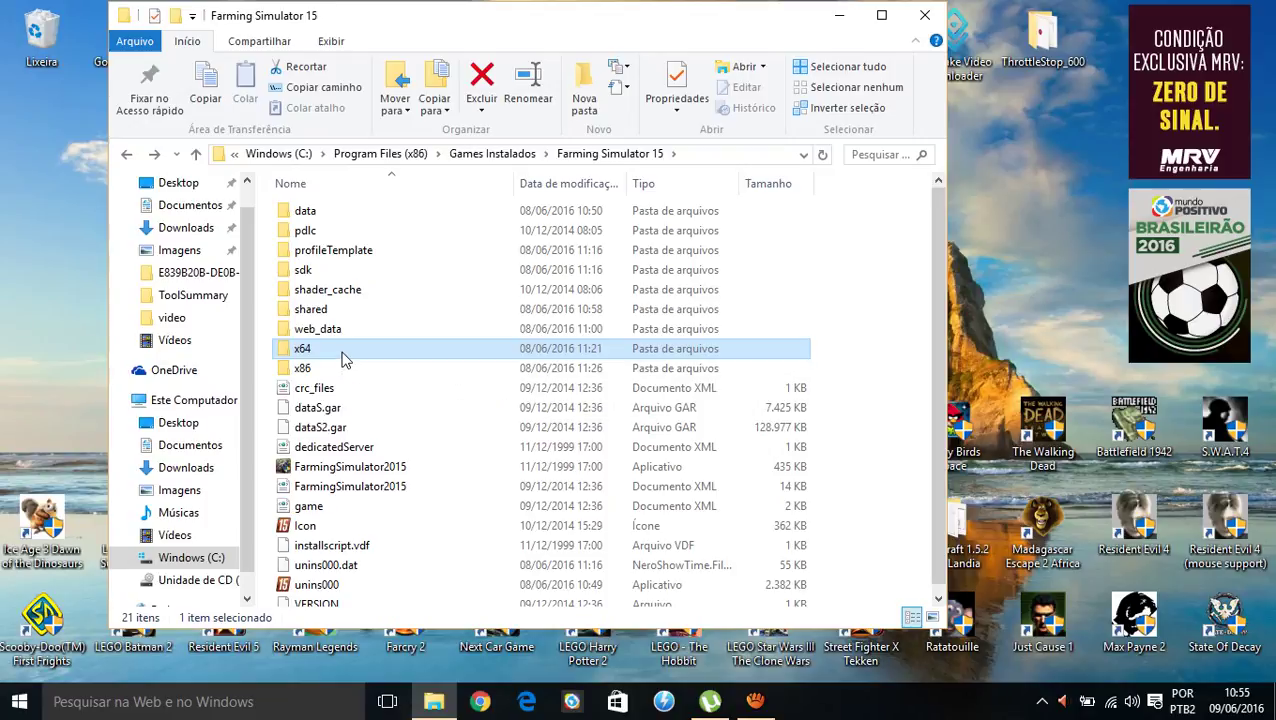
{"action": "double_click", "coordinate": [342, 353]}
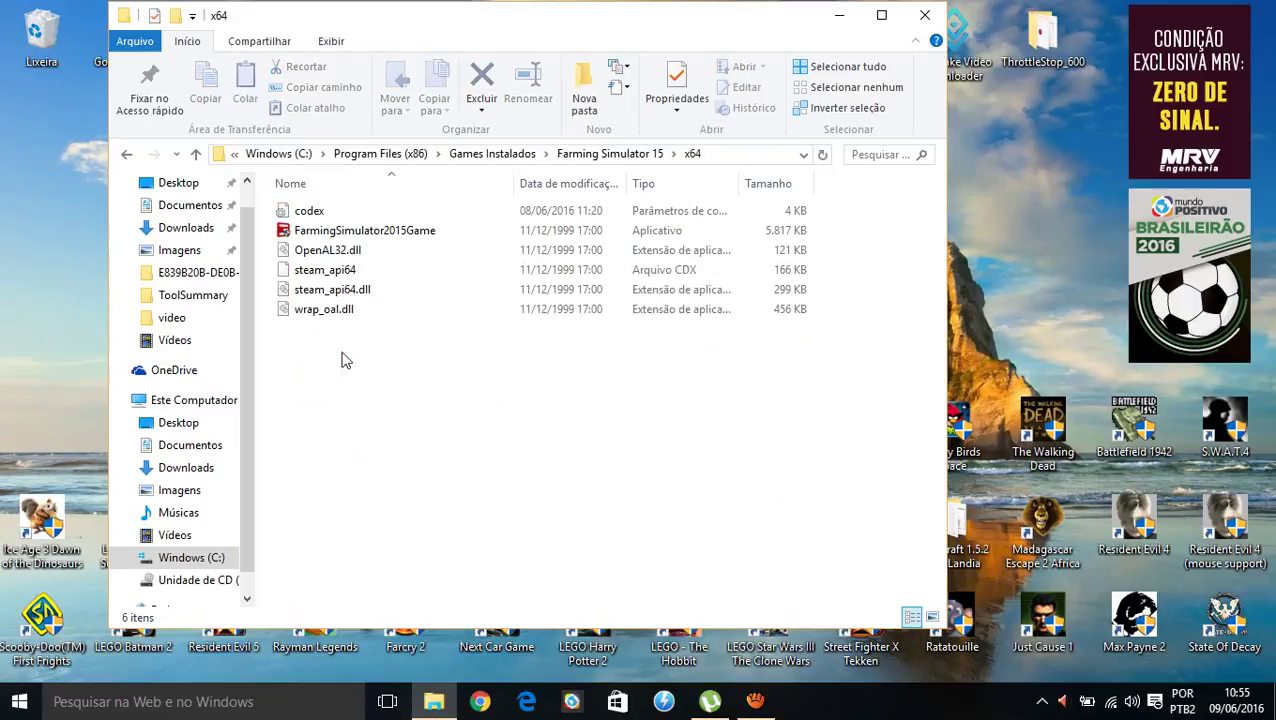
{"action": "left_click", "coordinate": [453, 236]}
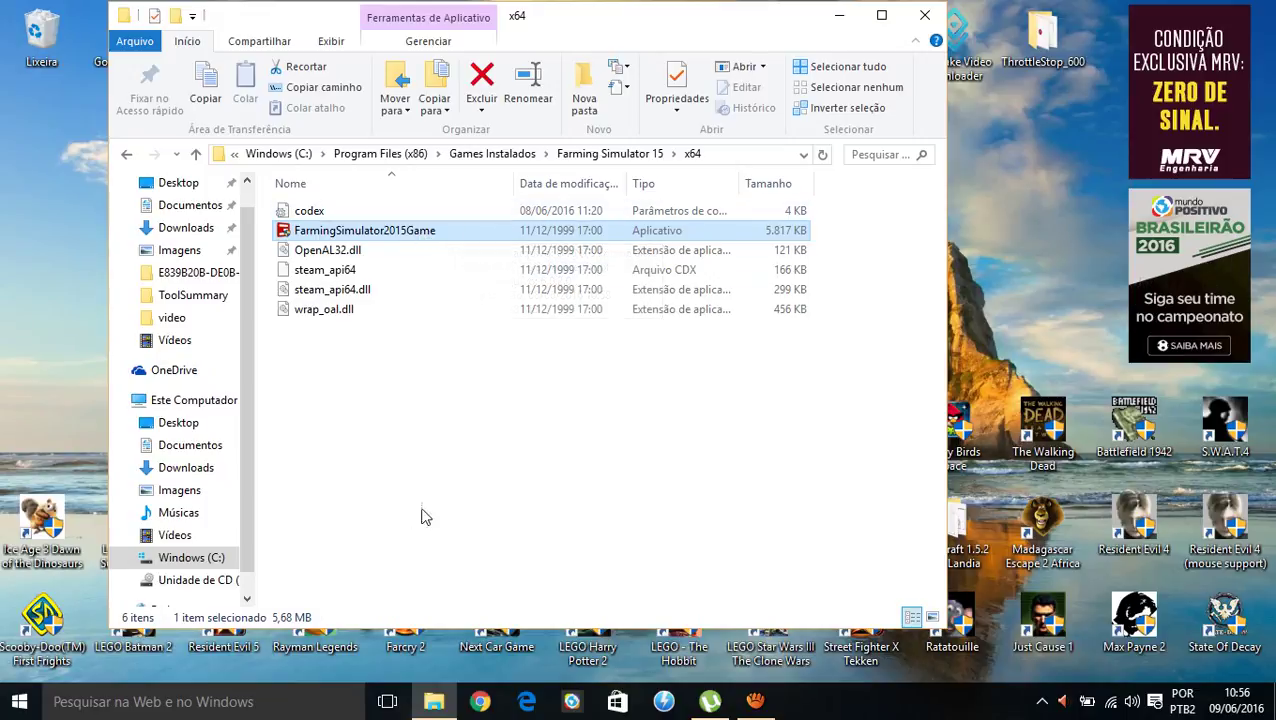
Step: Return to the Farming Simulator 15 folder, open its x86 folder and select the FarmingSimulator2015Game application
{"action": "left_click", "coordinate": [128, 155]}
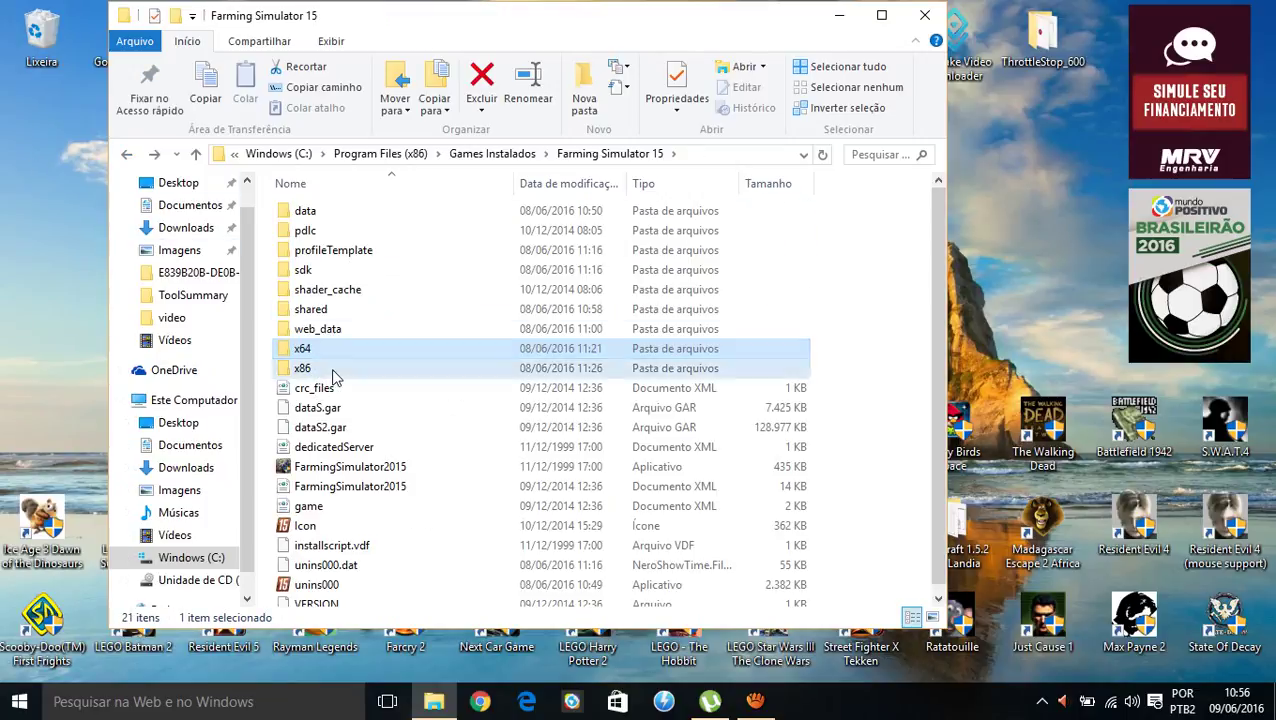
{"action": "double_click", "coordinate": [329, 369]}
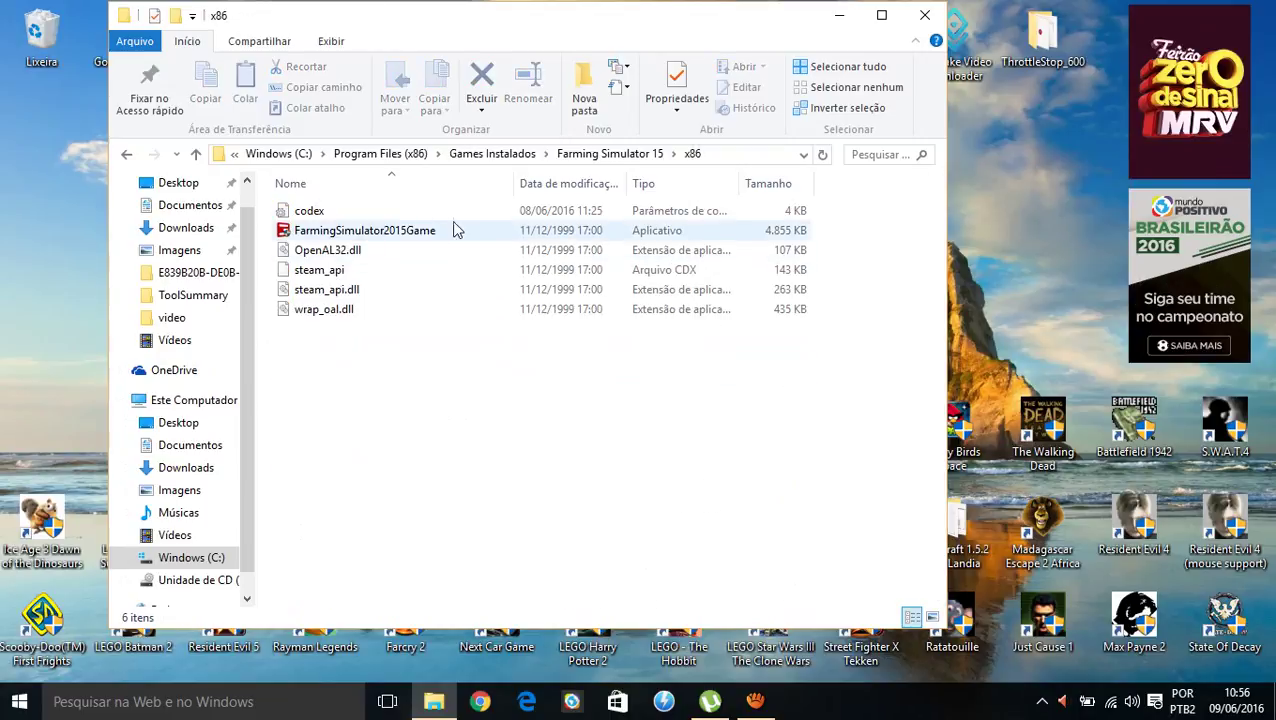
{"action": "left_click", "coordinate": [468, 232]}
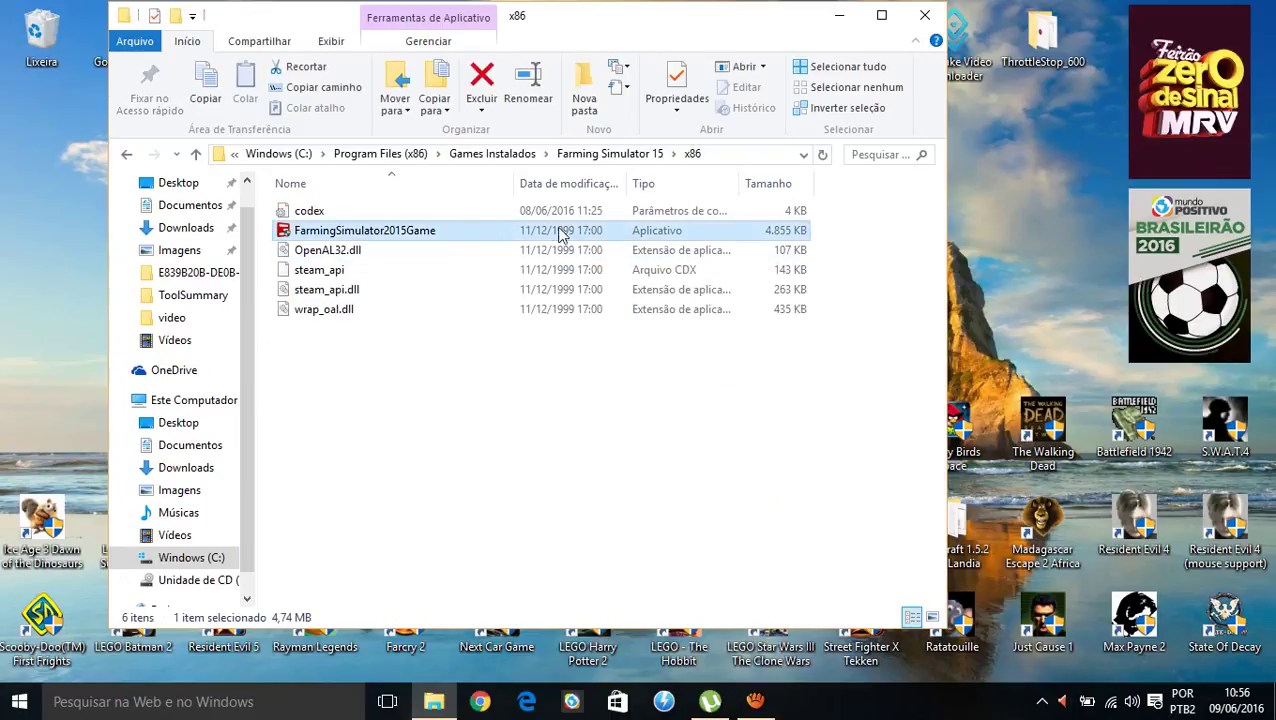
Step: Return to the game's x64 folder, try to run the FarmingSimulator2015Game application and dismiss the error
{"action": "left_click", "coordinate": [127, 155]}
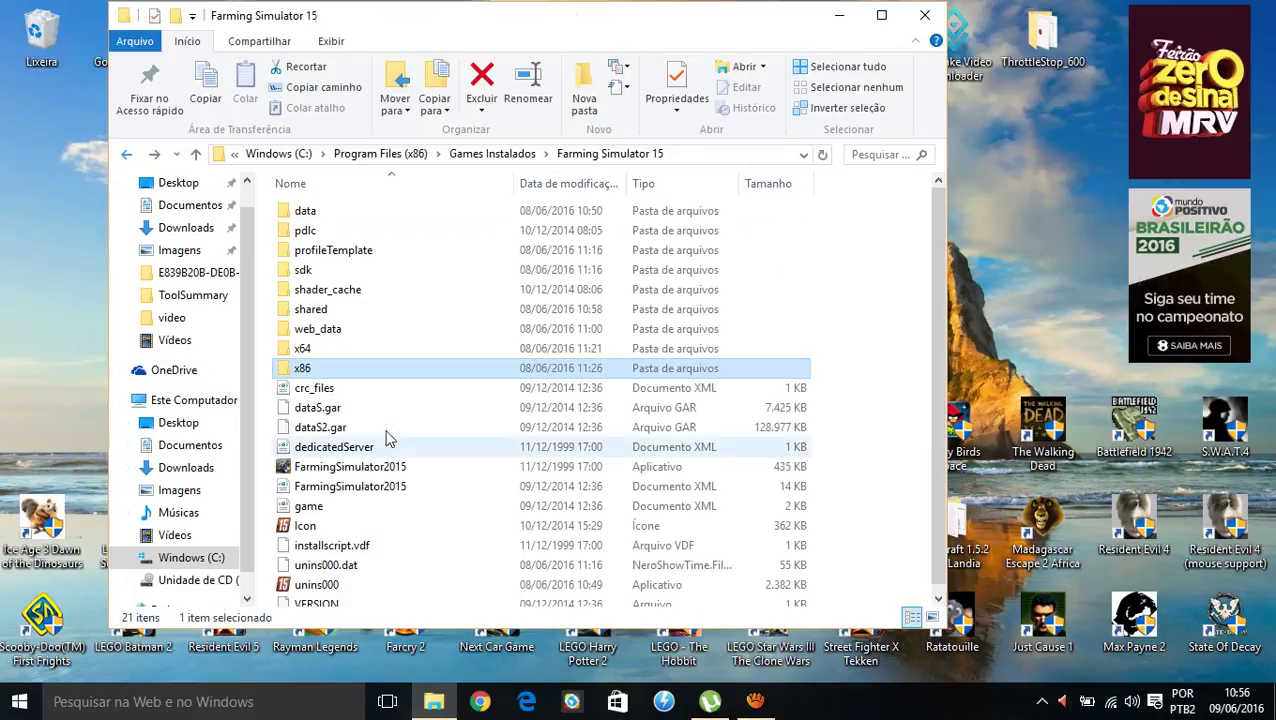
{"action": "double_click", "coordinate": [350, 348]}
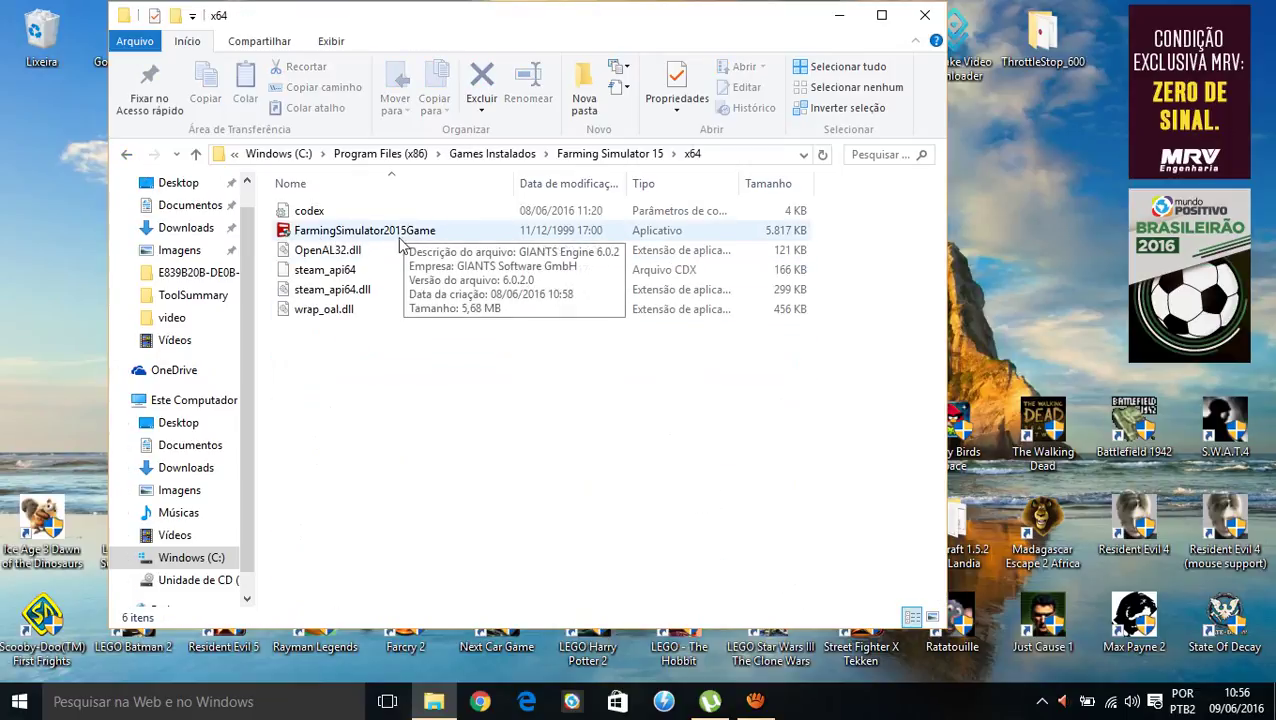
{"action": "left_click", "coordinate": [324, 236]}
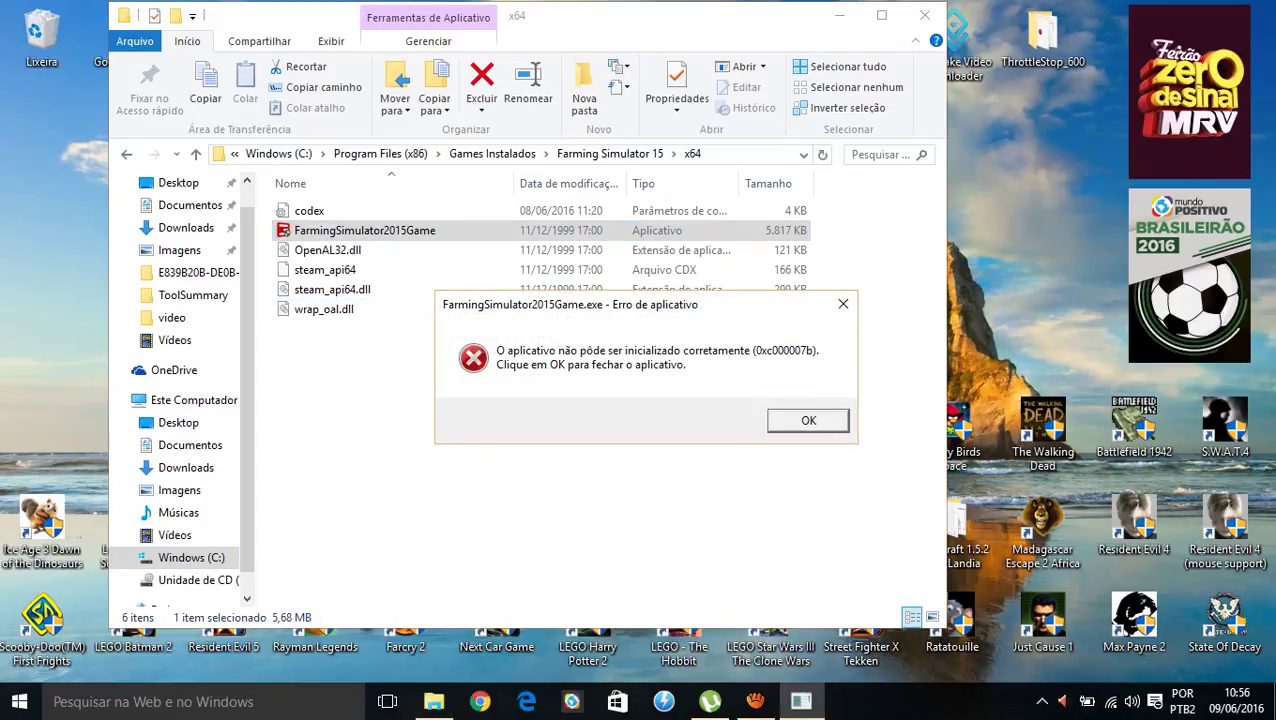
{"action": "left_click", "coordinate": [815, 425]}
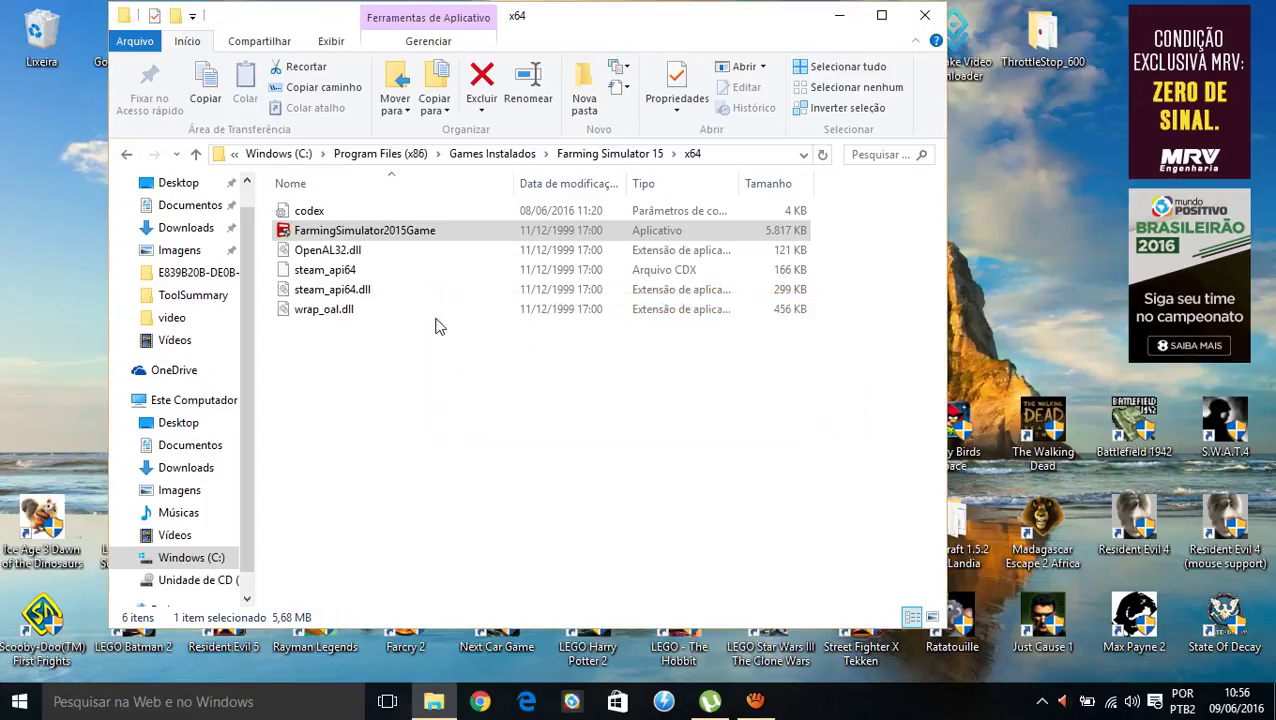
Step: Go back to the x86 folder and view the available actions for the FarmingSimulator2015Game application
{"action": "left_click", "coordinate": [124, 156]}
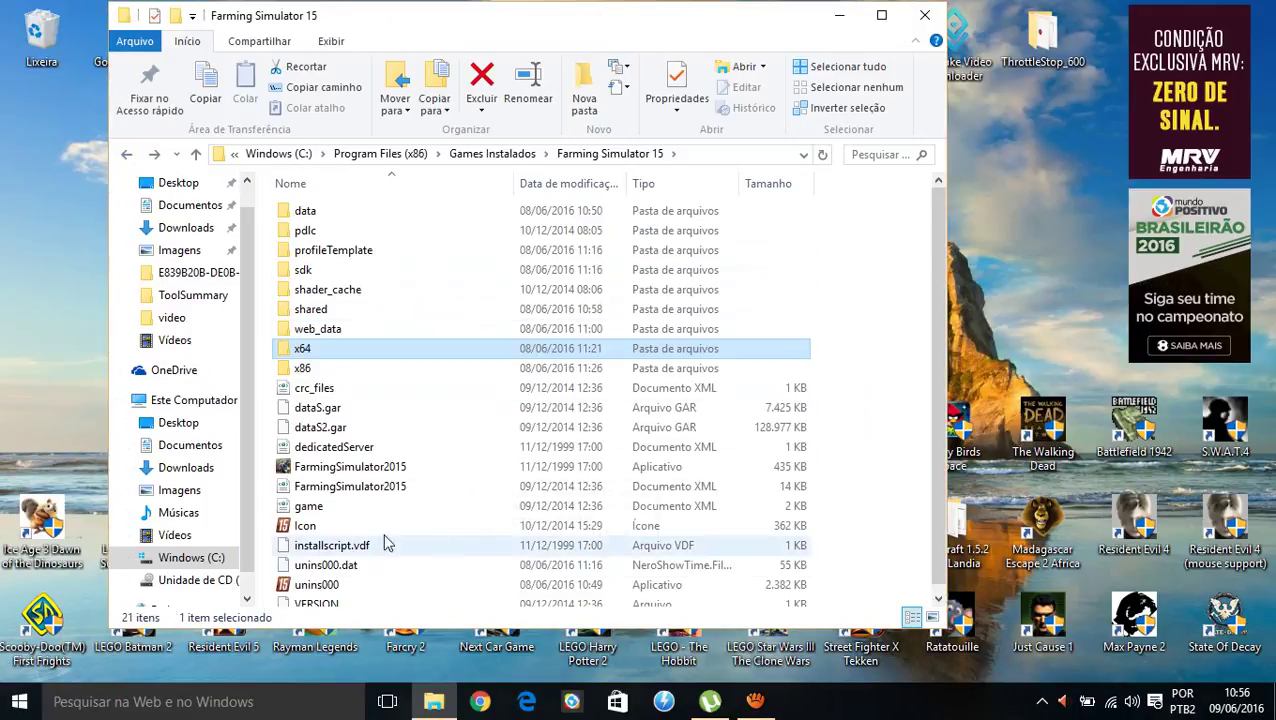
{"action": "double_click", "coordinate": [357, 370]}
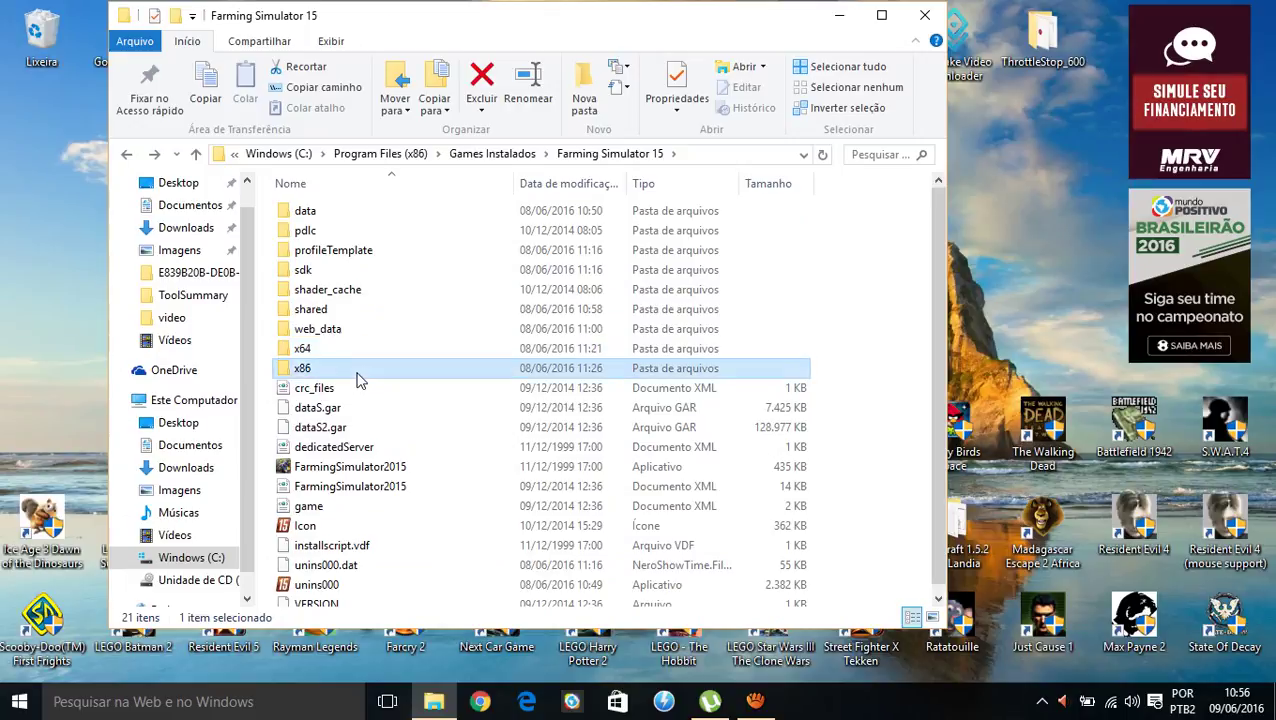
{"action": "left_click", "coordinate": [396, 238]}
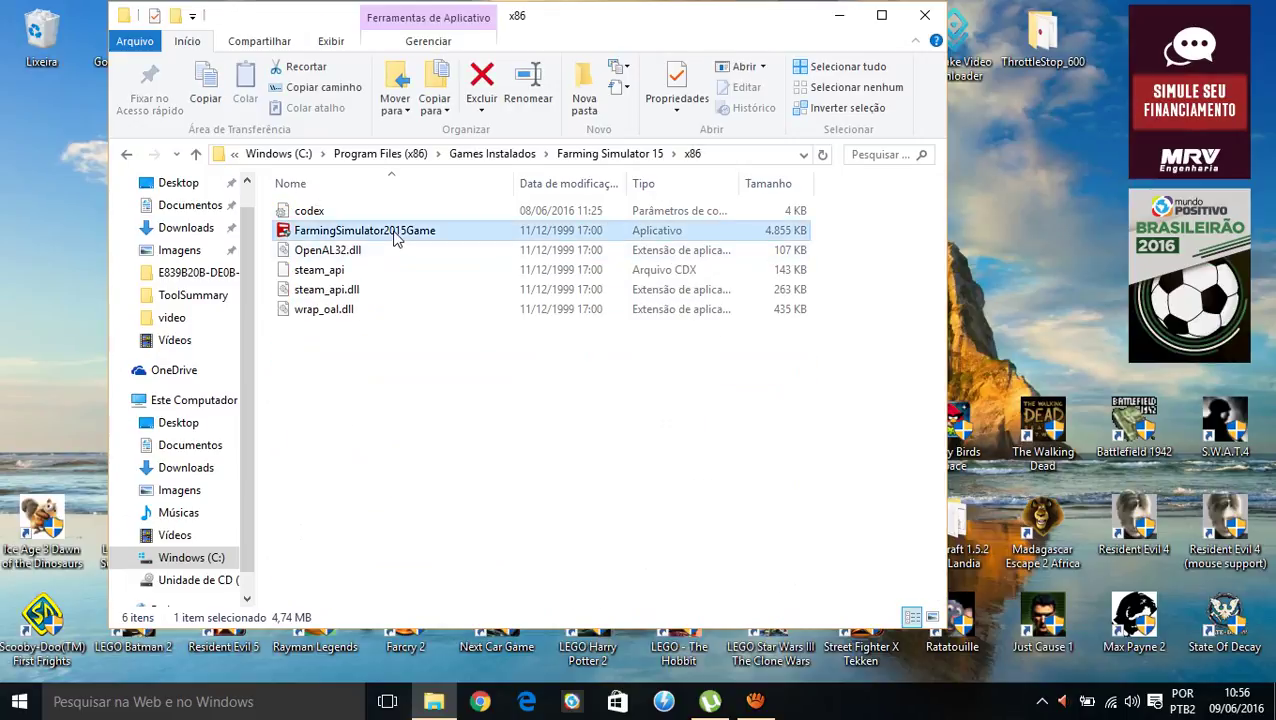
{"action": "right_click", "coordinate": [396, 238]}
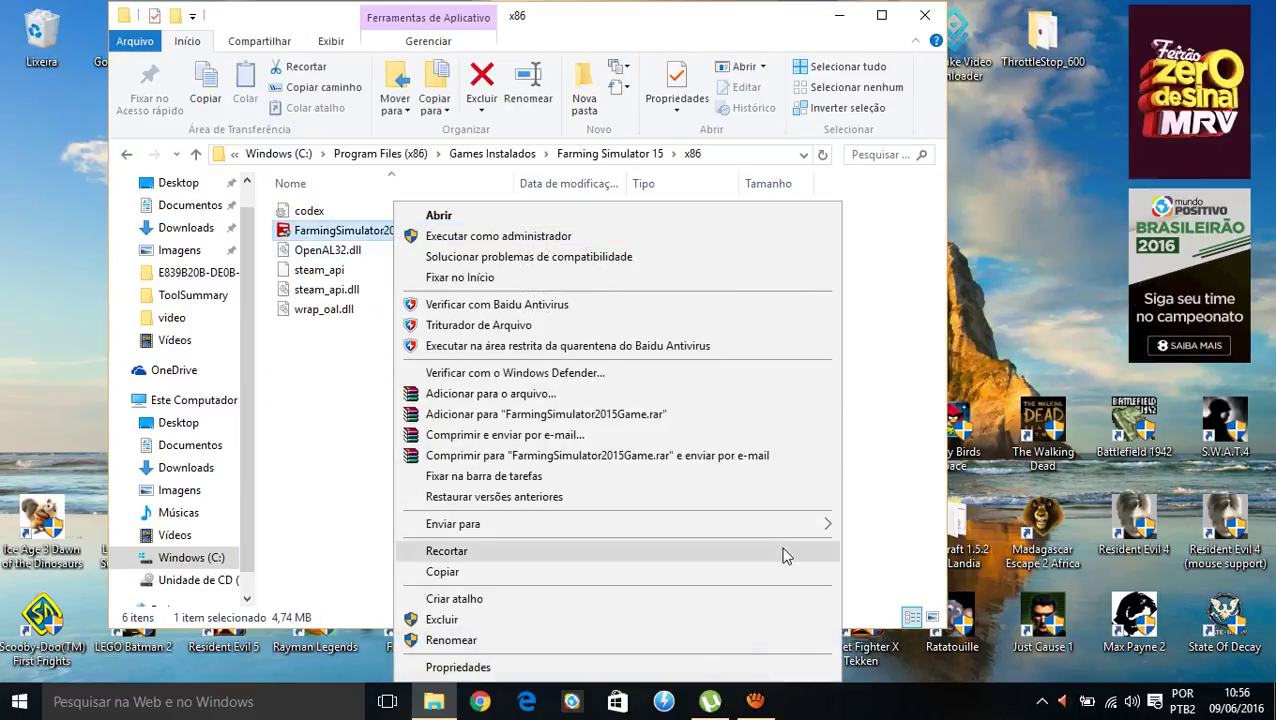
{"action": "left_click", "coordinate": [313, 490]}
Step: View the properties of the codex configuration file in the x86 folder and close them
{"action": "left_click", "coordinate": [347, 214]}
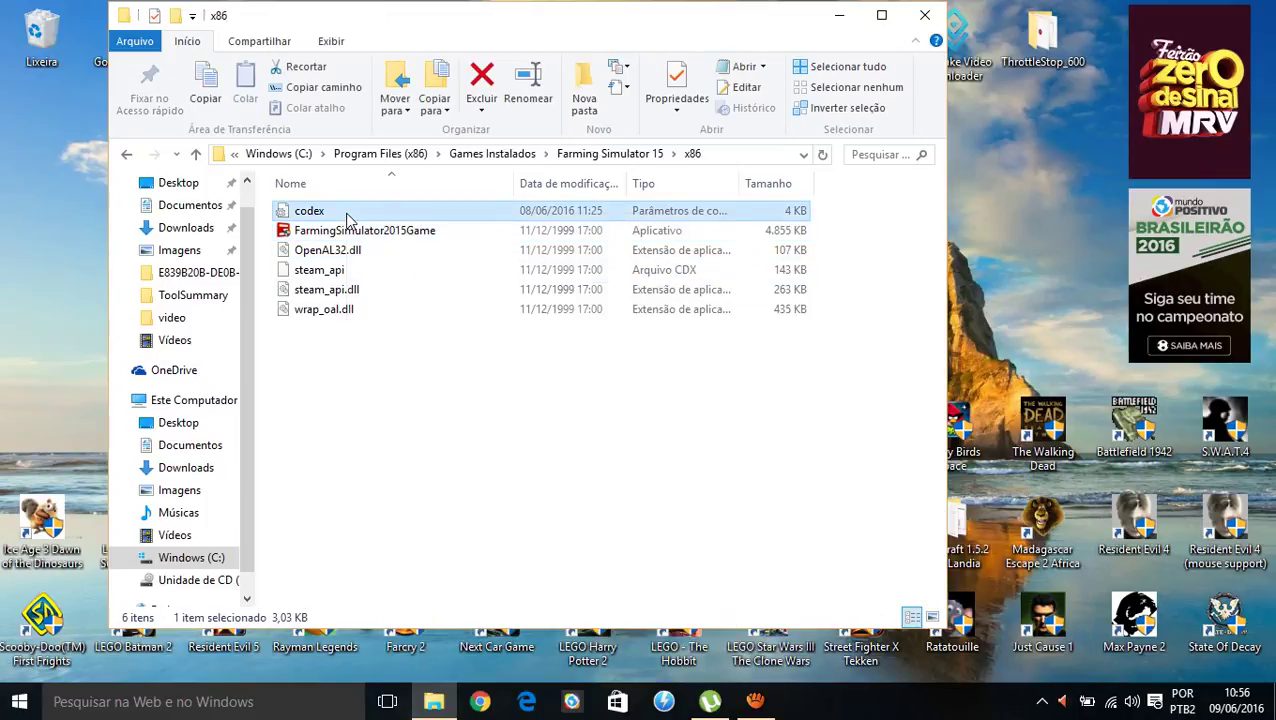
{"action": "right_click", "coordinate": [347, 214]}
{"action": "left_click", "coordinate": [507, 659]}
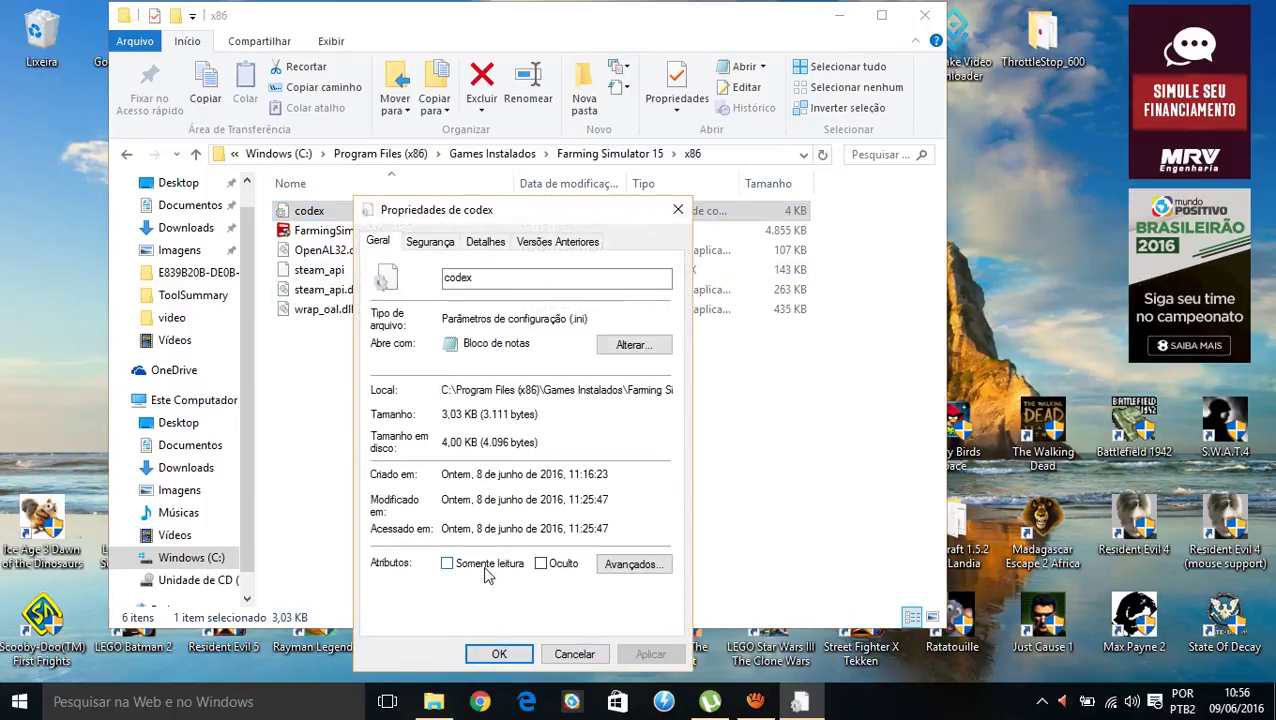
{"action": "left_click", "coordinate": [514, 660]}
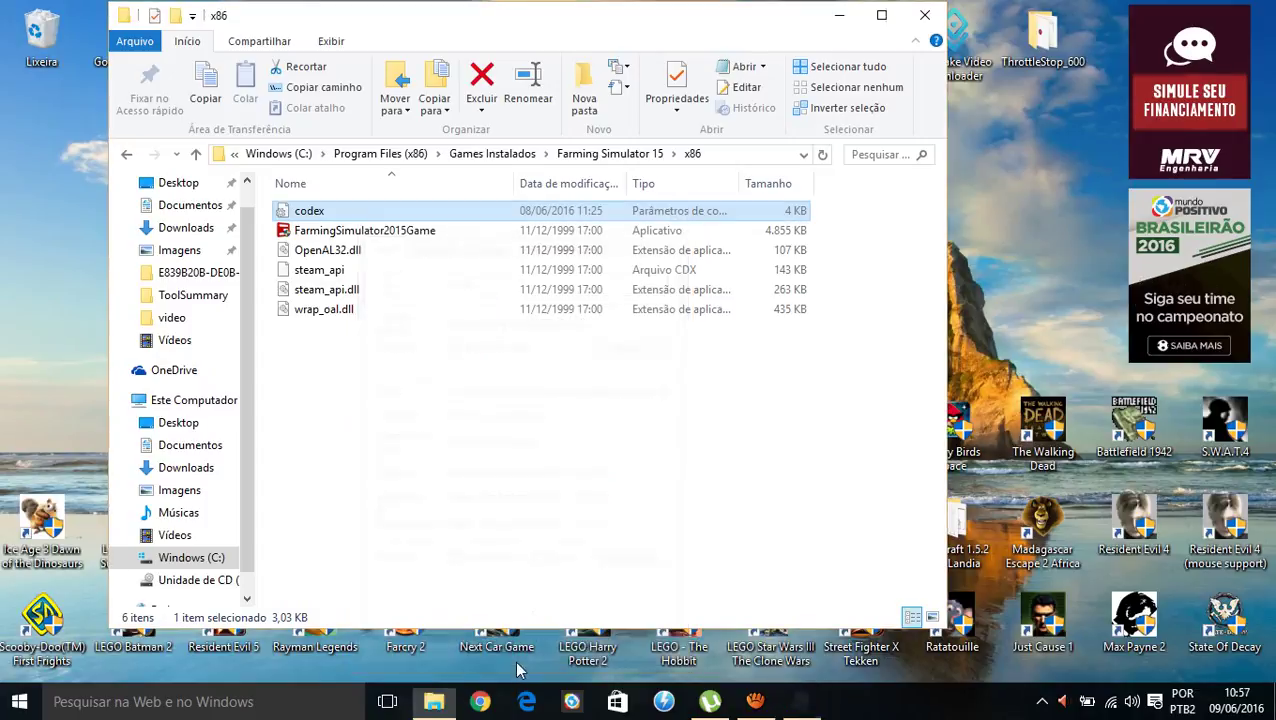
Step: Open the x86 codex file in Notepad, examine its player name and language settings, and close it without saving
{"action": "double_click", "coordinate": [417, 215]}
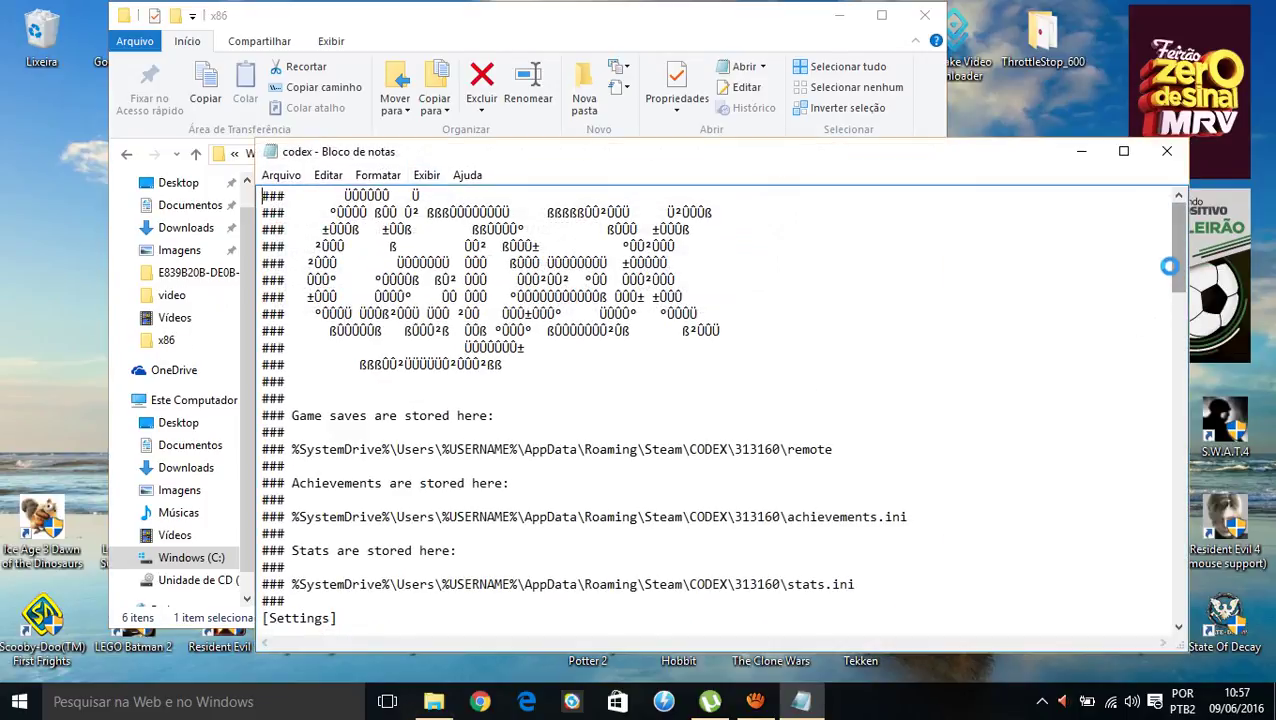
{"action": "left_click_drag", "start_coordinate": [1183, 275], "coordinate": [1181, 352]}
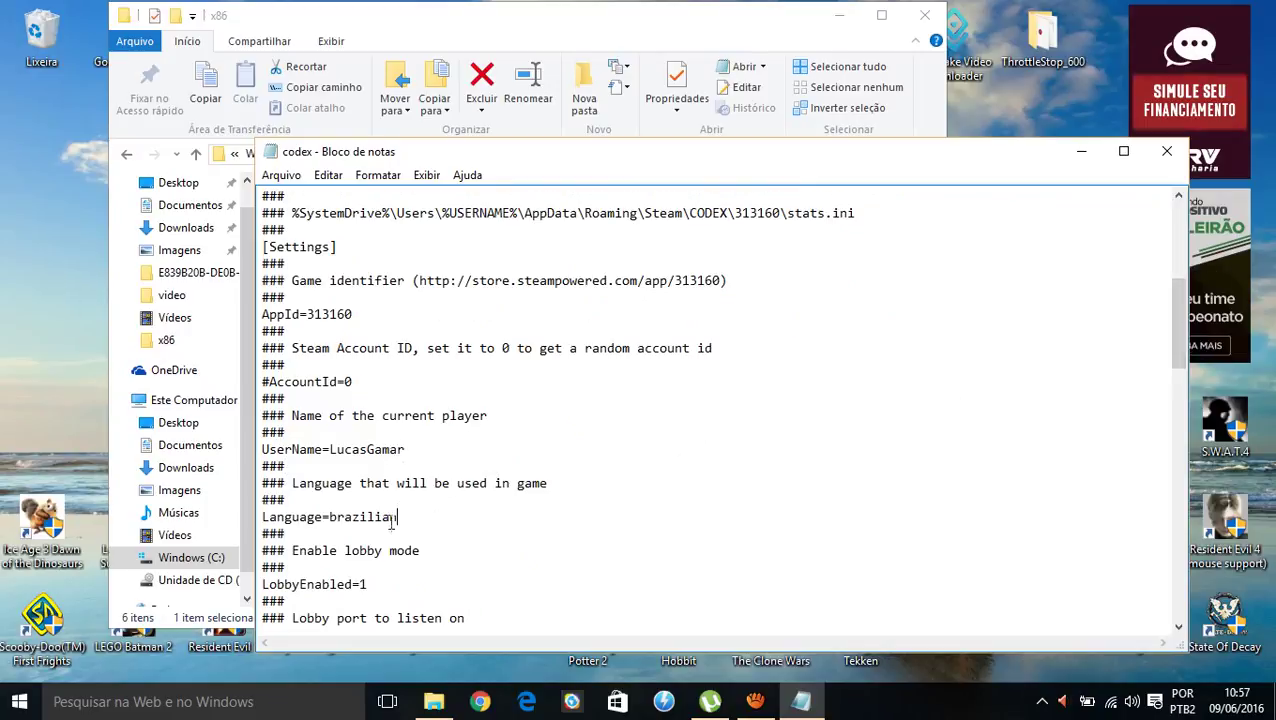
{"action": "left_click_drag", "start_coordinate": [412, 514], "coordinate": [330, 527]}
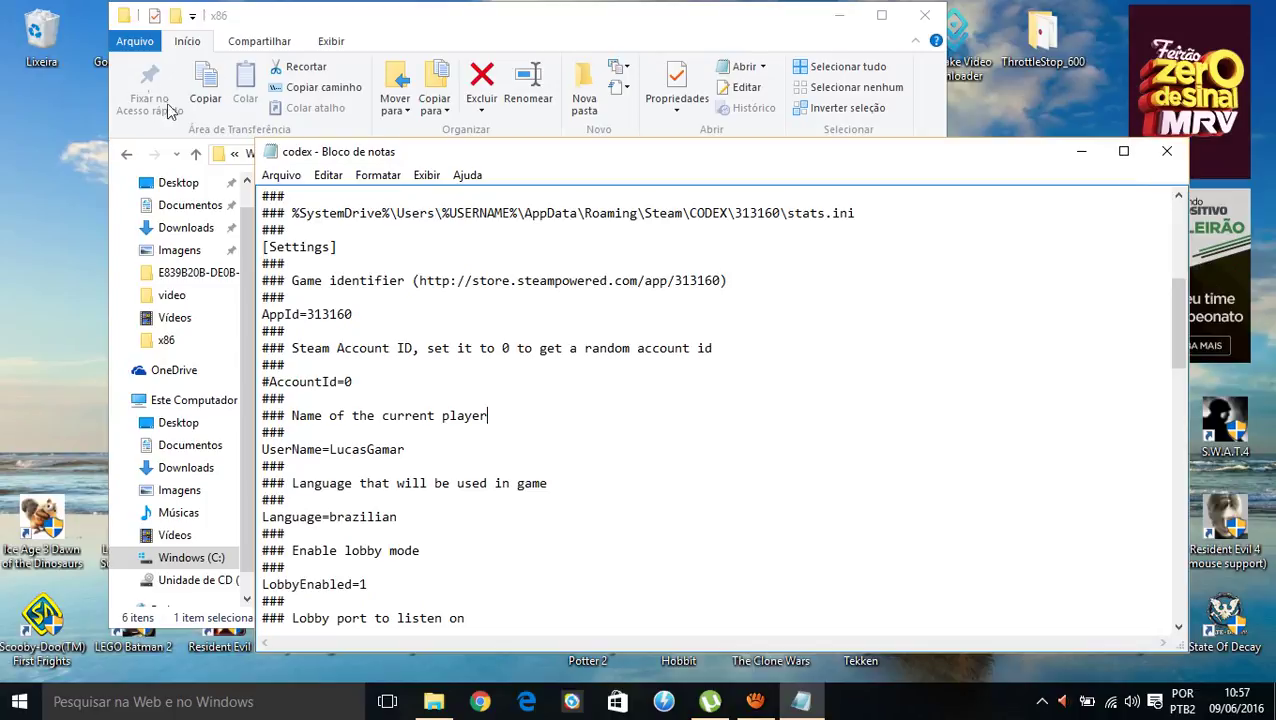
{"action": "left_click_drag", "start_coordinate": [270, 196], "coordinate": [268, 177]}
{"action": "left_click", "coordinate": [988, 370]}
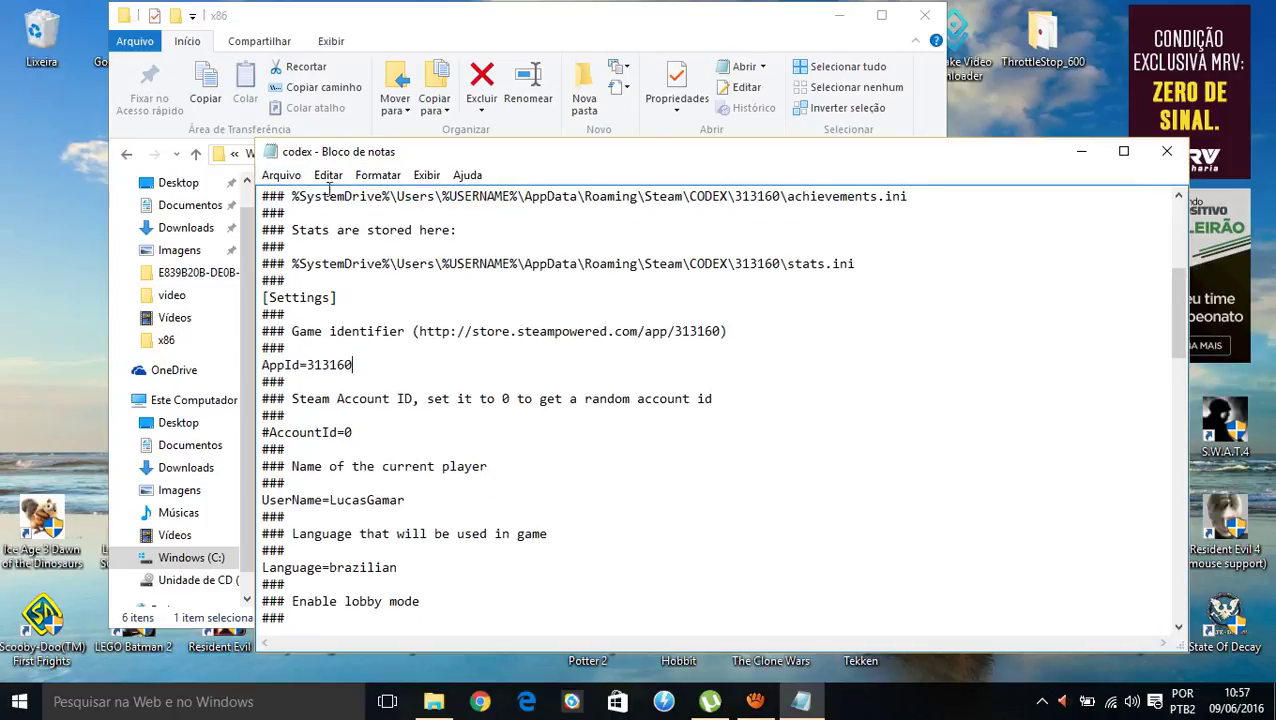
{"action": "left_click", "coordinate": [281, 175]}
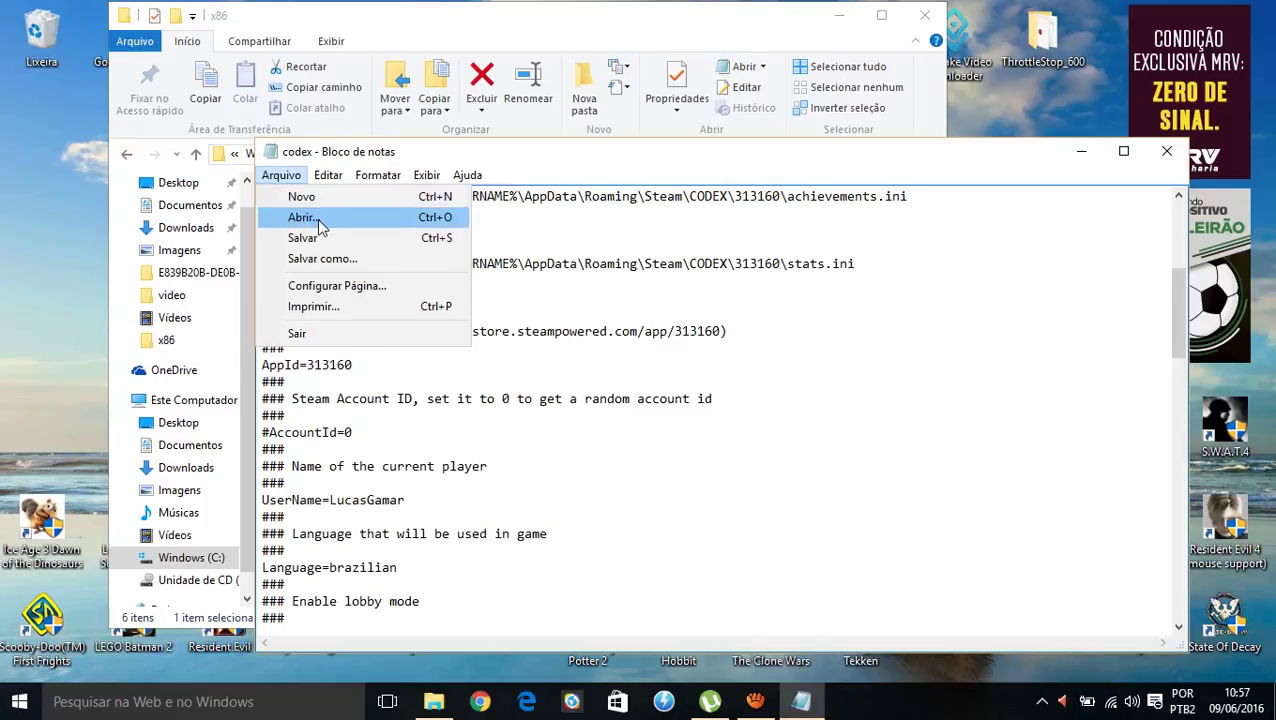
{"action": "left_click", "coordinate": [1167, 152]}
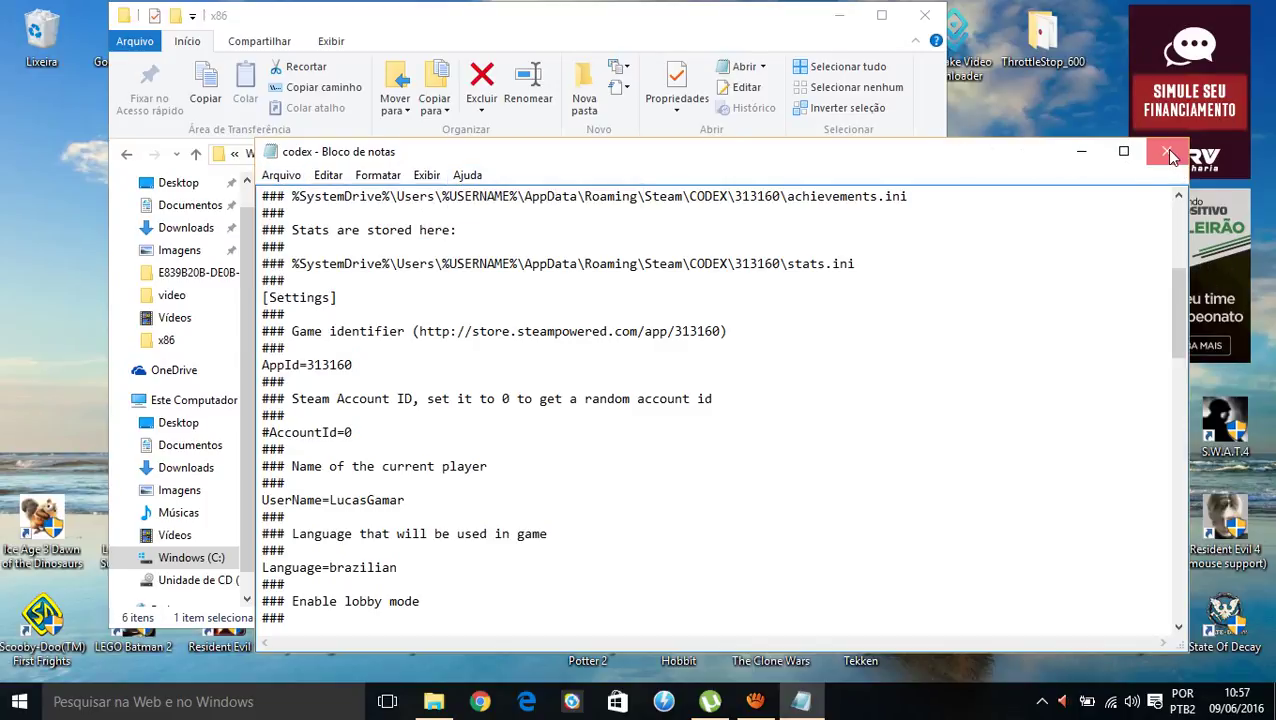
{"action": "left_click", "coordinate": [1167, 152]}
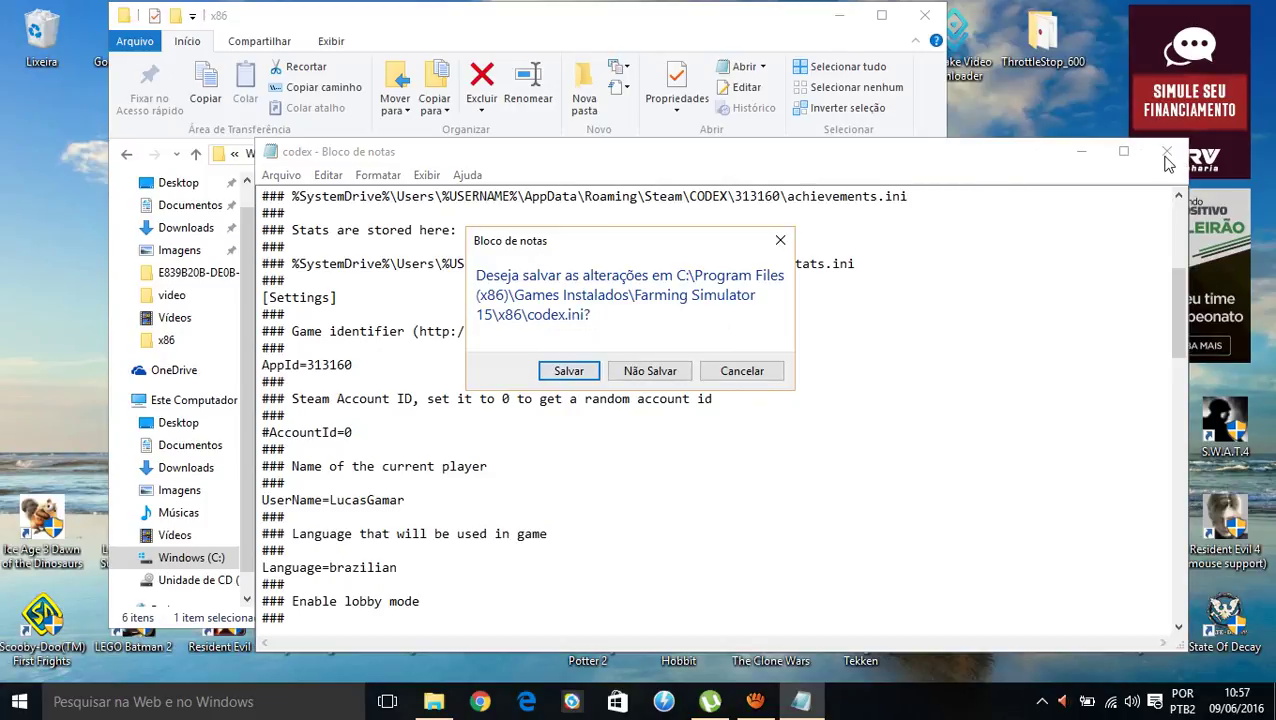
{"action": "left_click", "coordinate": [660, 371]}
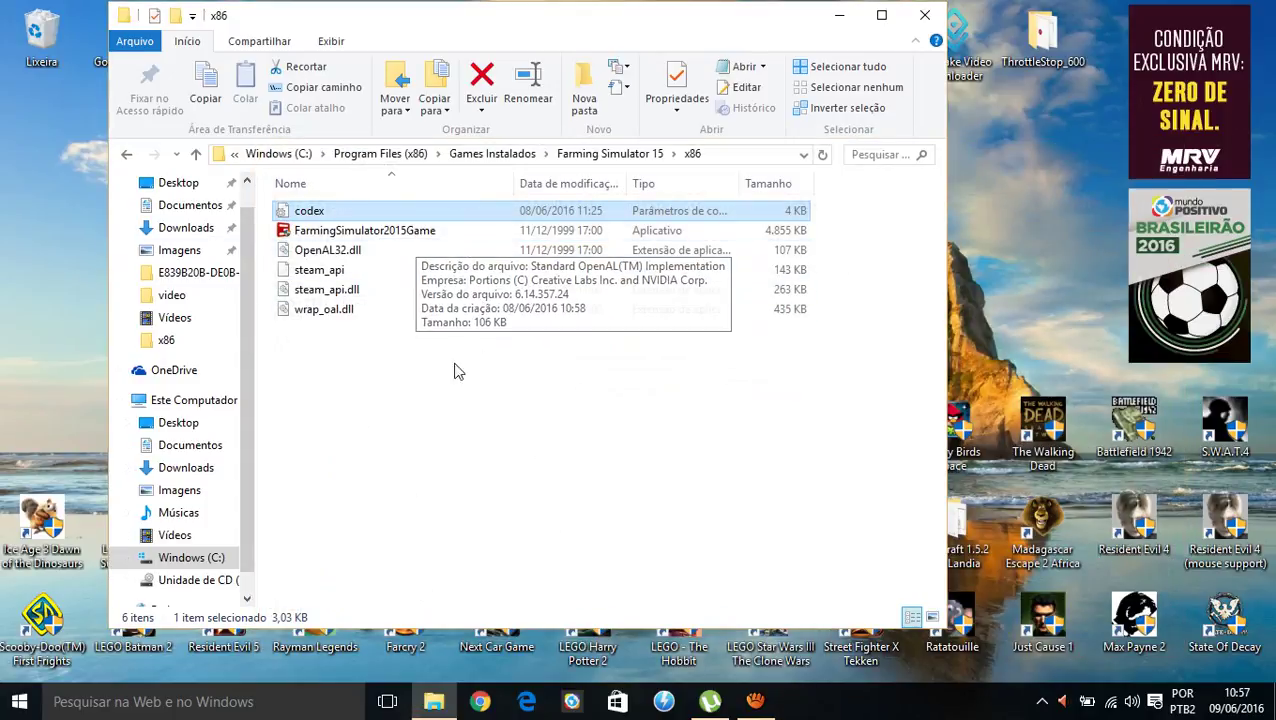
Step: Close the x86 folder and move the Farming Simulator 2015 desktop shortcut beside the Plants vs. Zombies icon
{"action": "left_click", "coordinate": [385, 340]}
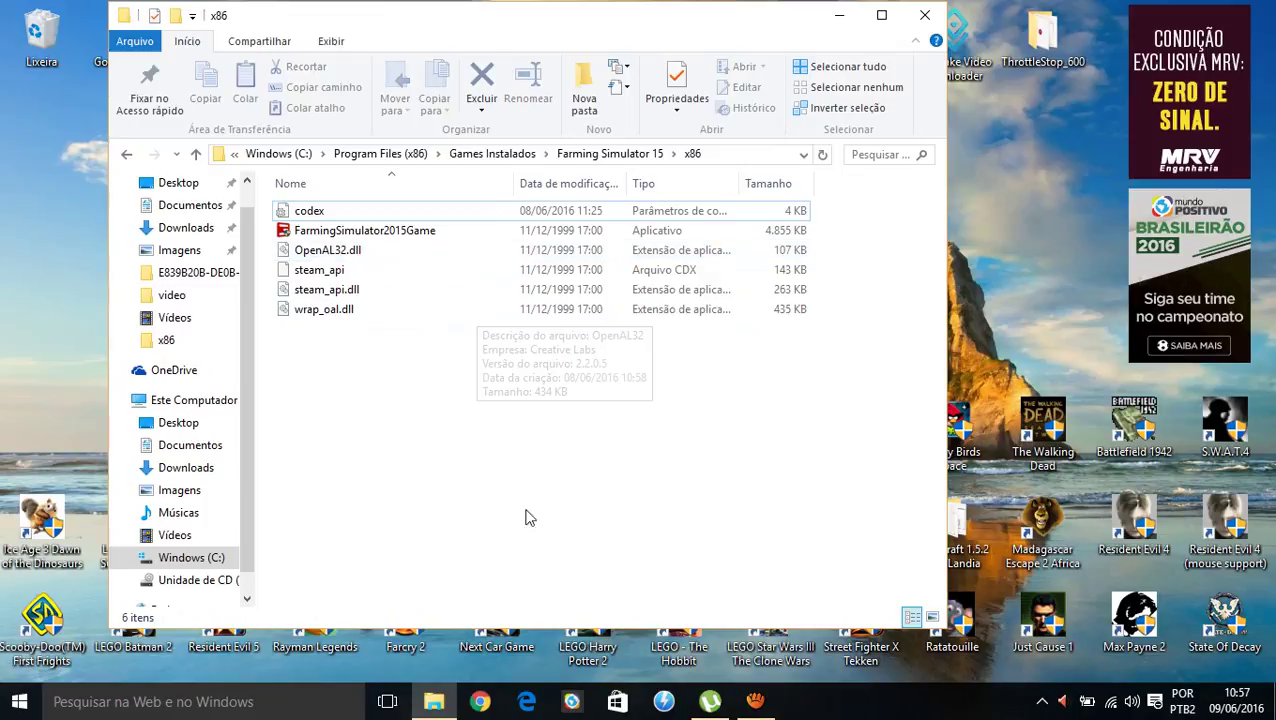
{"action": "left_click", "coordinate": [925, 15]}
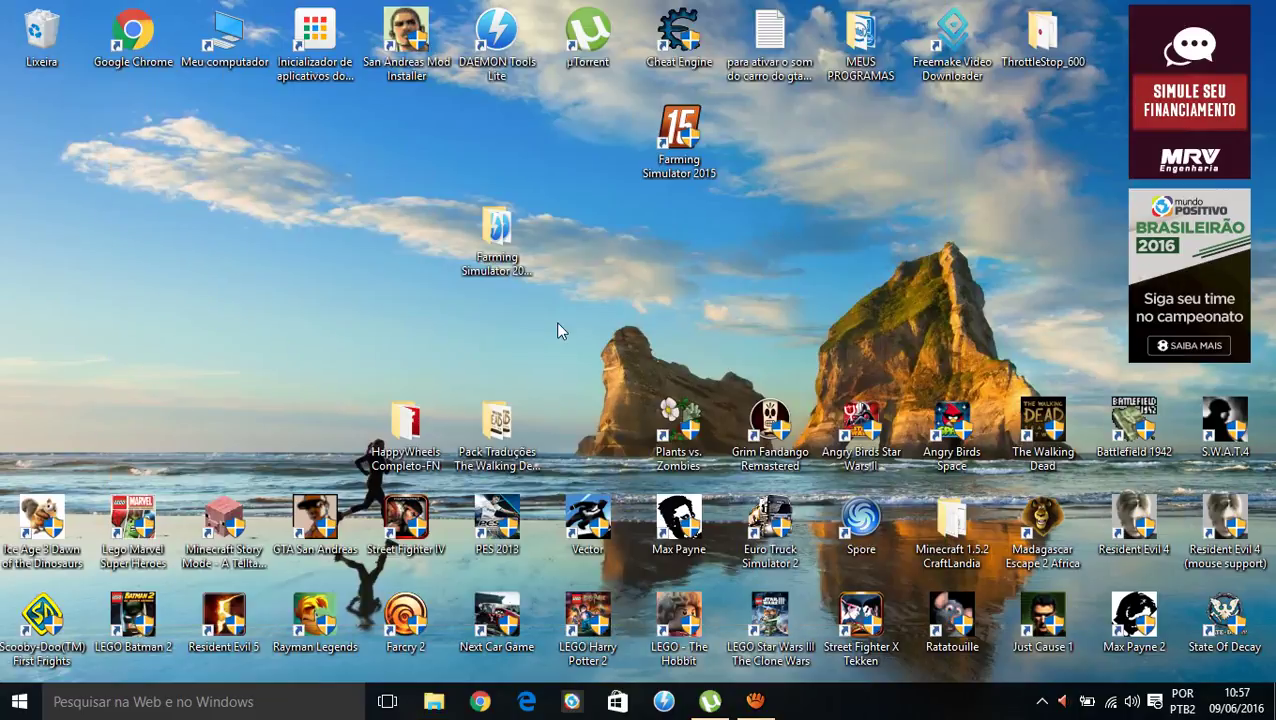
{"action": "left_click", "coordinate": [700, 163]}
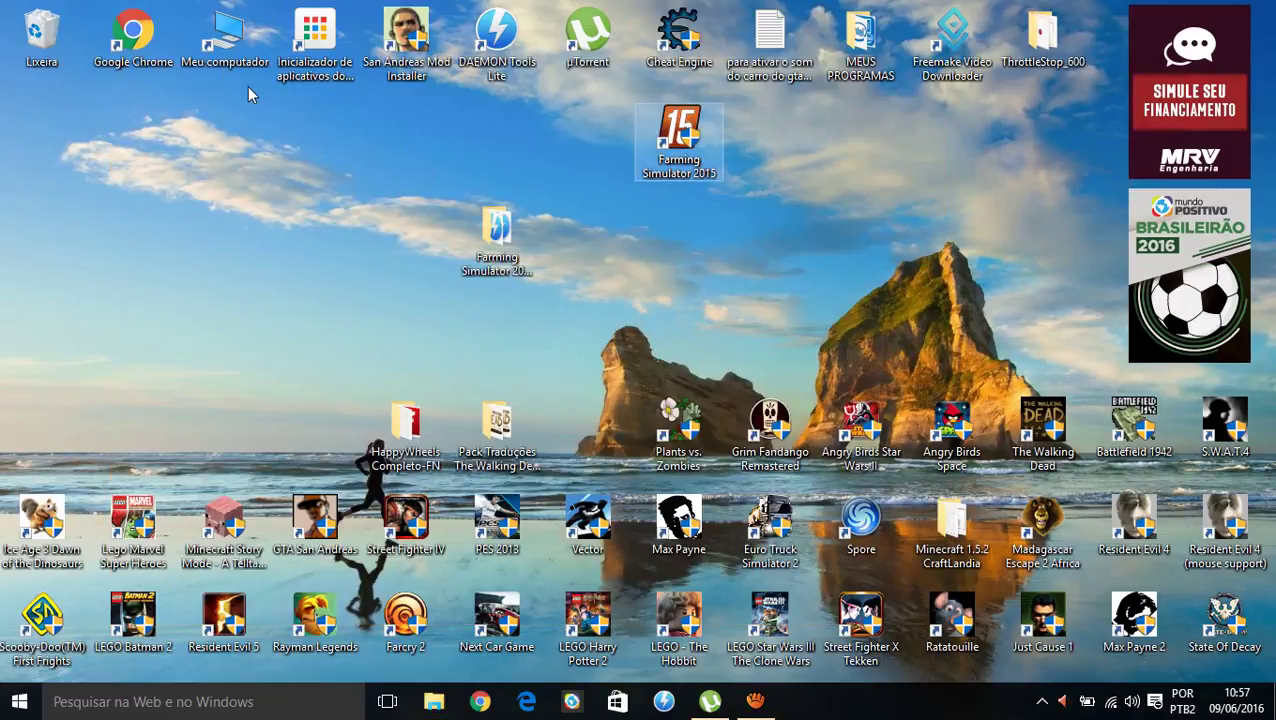
{"action": "left_click_drag", "start_coordinate": [698, 145], "coordinate": [600, 435]}
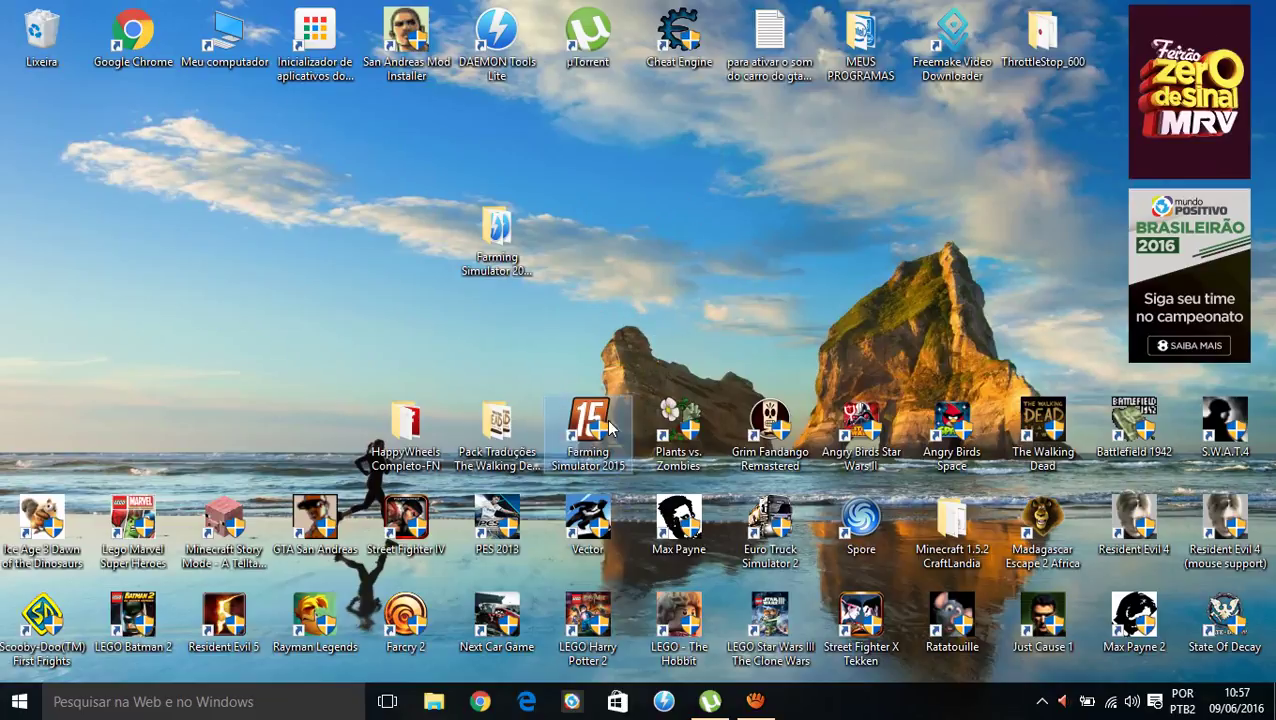
{"action": "right_click", "coordinate": [624, 142]}
{"action": "left_click", "coordinate": [661, 199]}
{"action": "right_click", "coordinate": [600, 333]}
{"action": "left_click", "coordinate": [586, 447]}
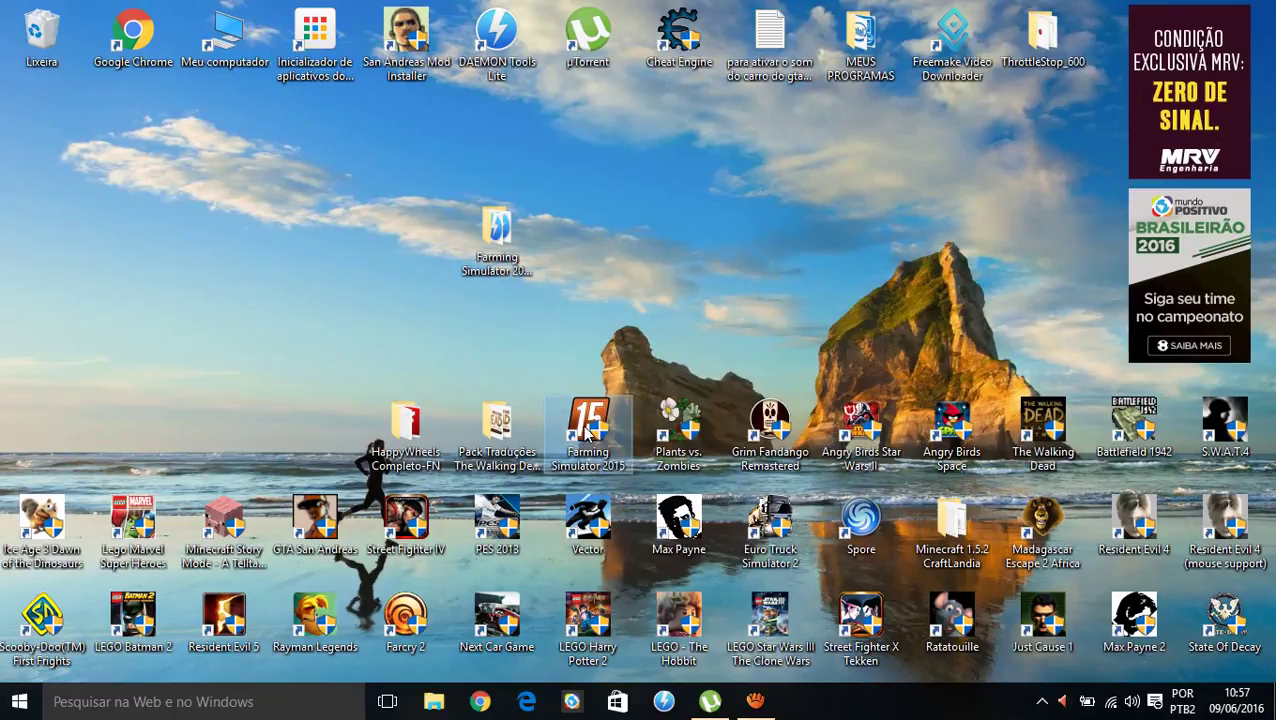
Step: Open the file location of the Farming Simulator 2015 desktop shortcut and keep the target application's name
{"action": "right_click", "coordinate": [578, 432]}
{"action": "left_click", "coordinate": [662, 280]}
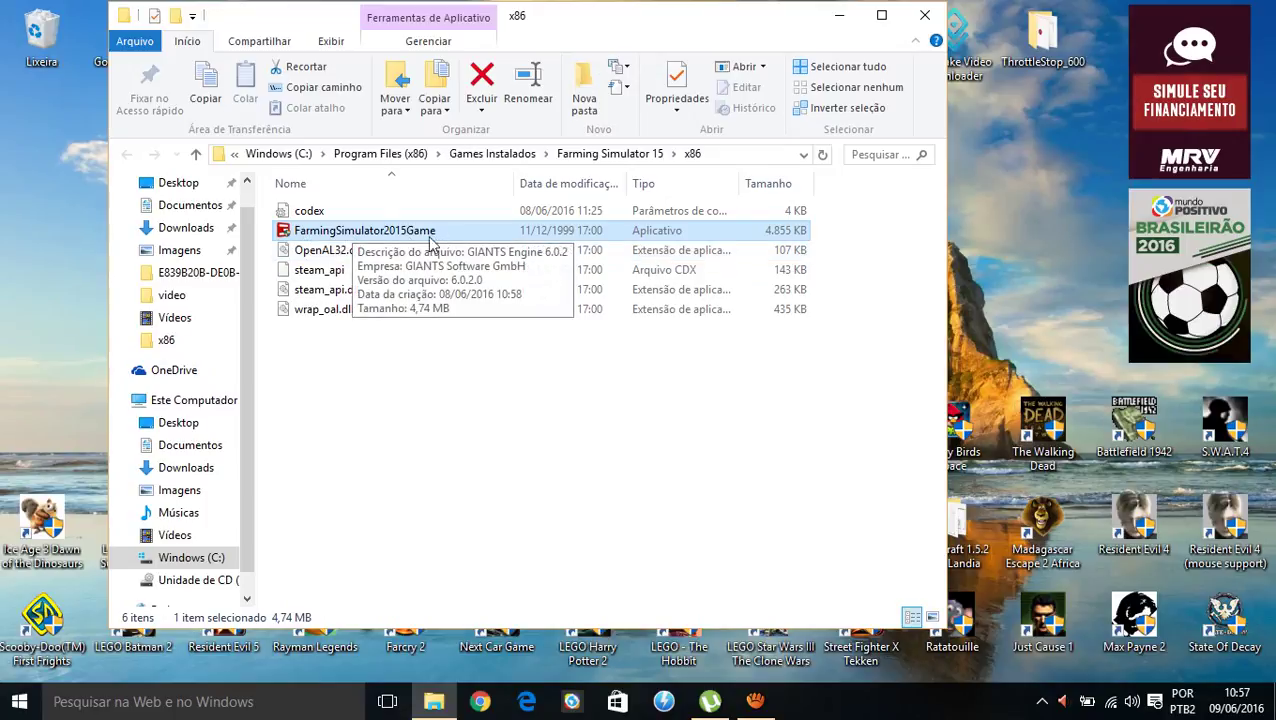
{"action": "left_click", "coordinate": [380, 232]}
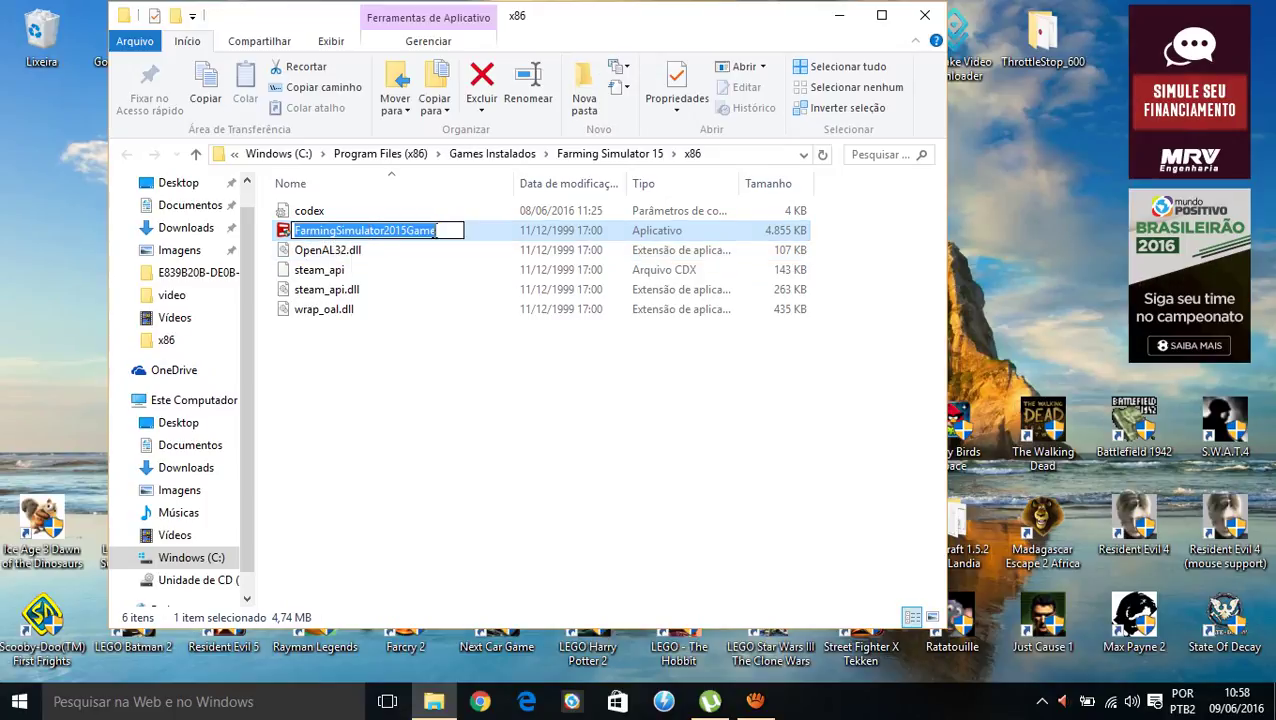
{"action": "left_click", "coordinate": [475, 233]}
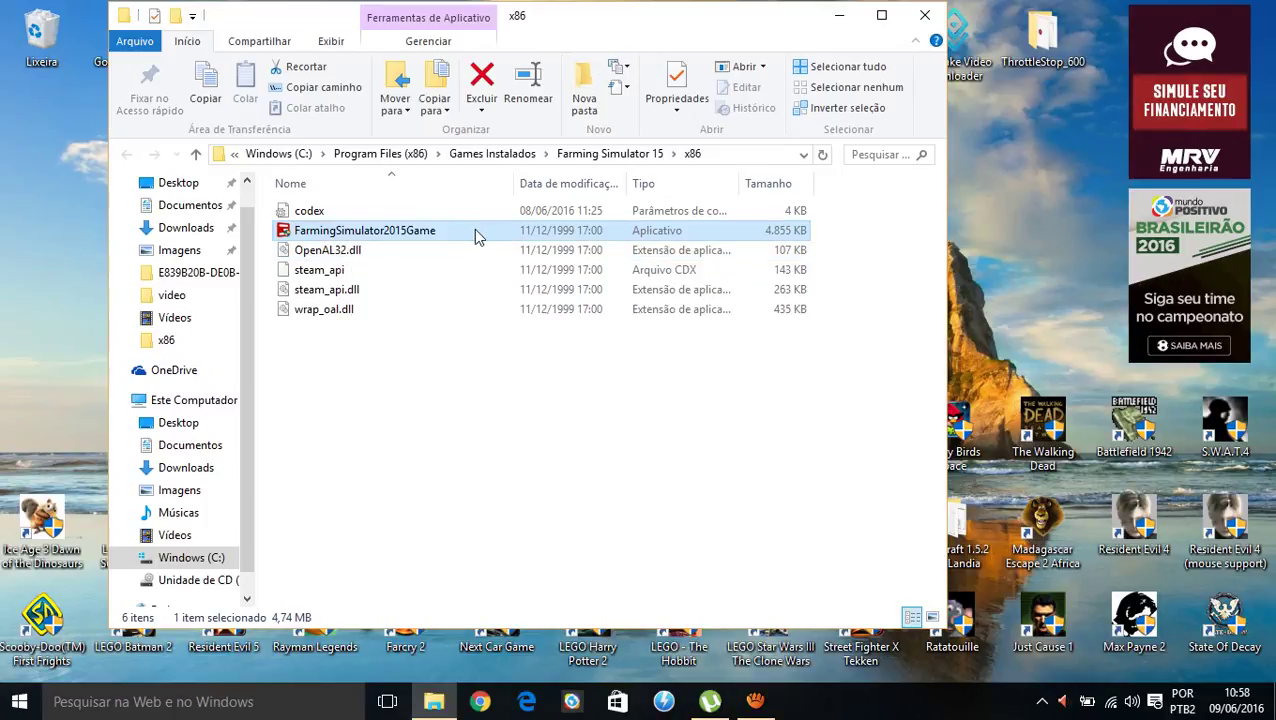
Step: View the general and compatibility properties of FarmingSimulator2015Game, and close them along with the x86 folder
{"action": "right_click", "coordinate": [420, 234]}
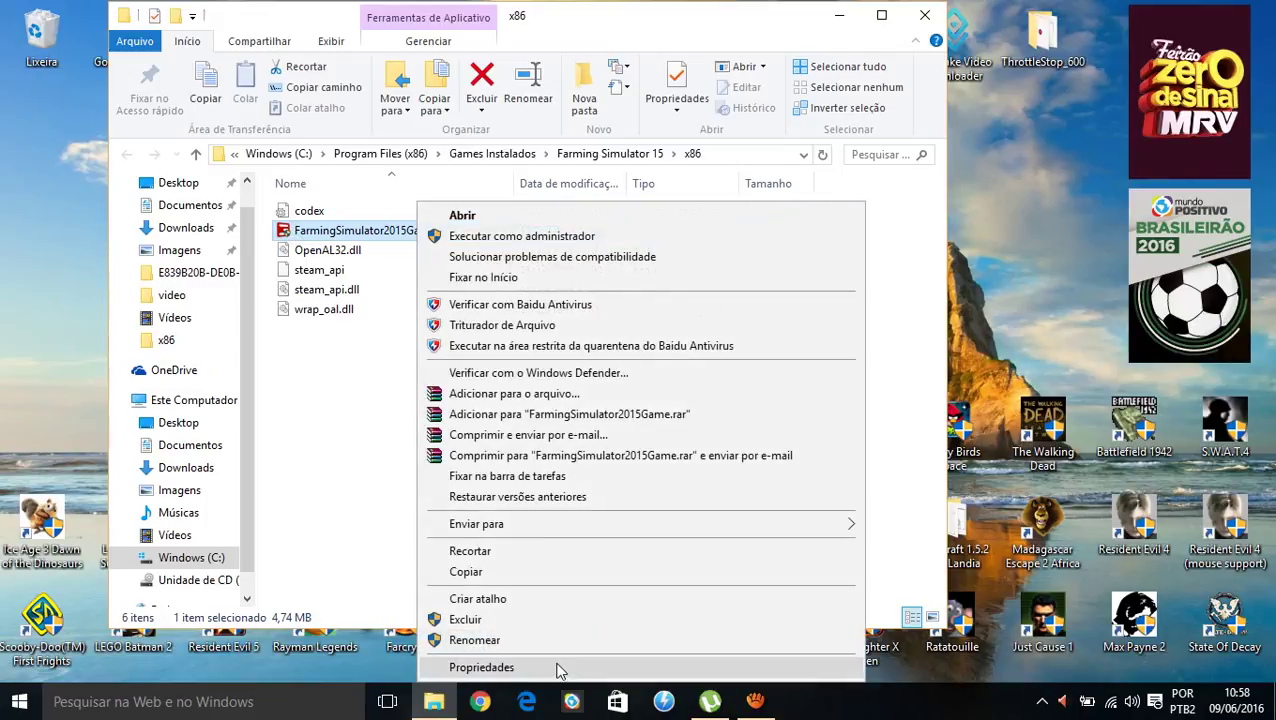
{"action": "left_click", "coordinate": [520, 667]}
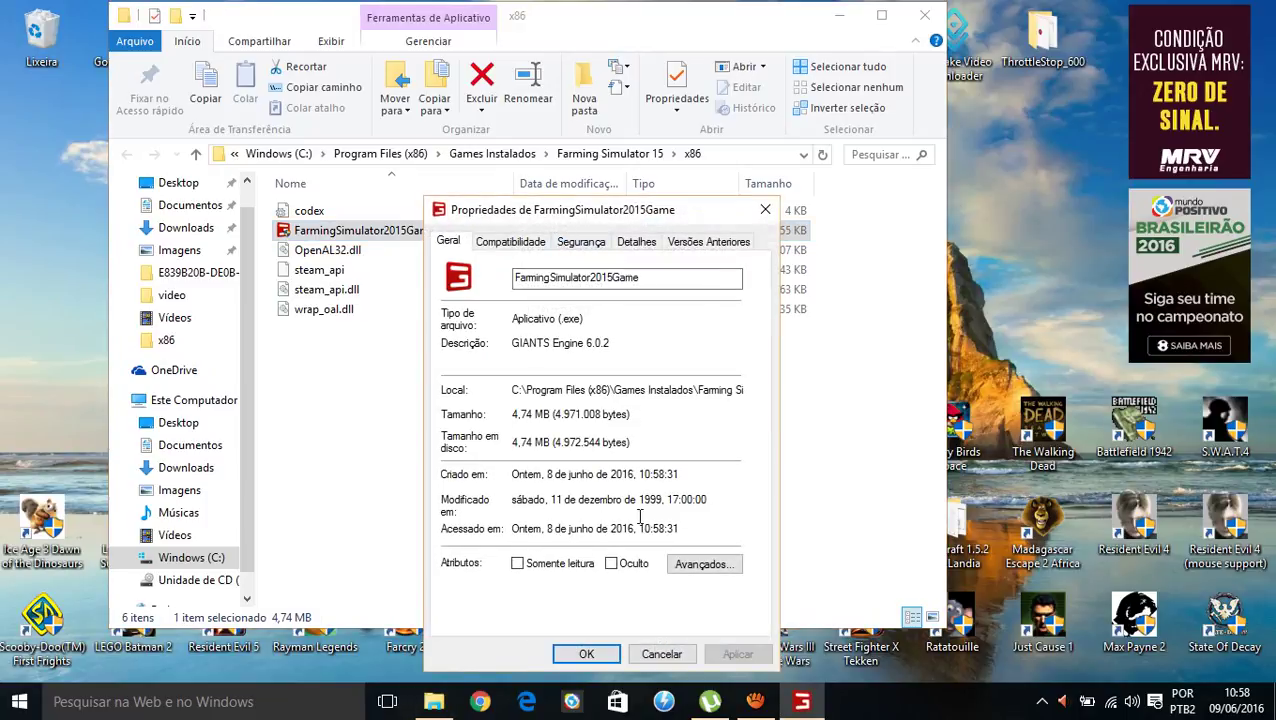
{"action": "left_click", "coordinate": [530, 242]}
{"action": "left_click", "coordinate": [453, 244]}
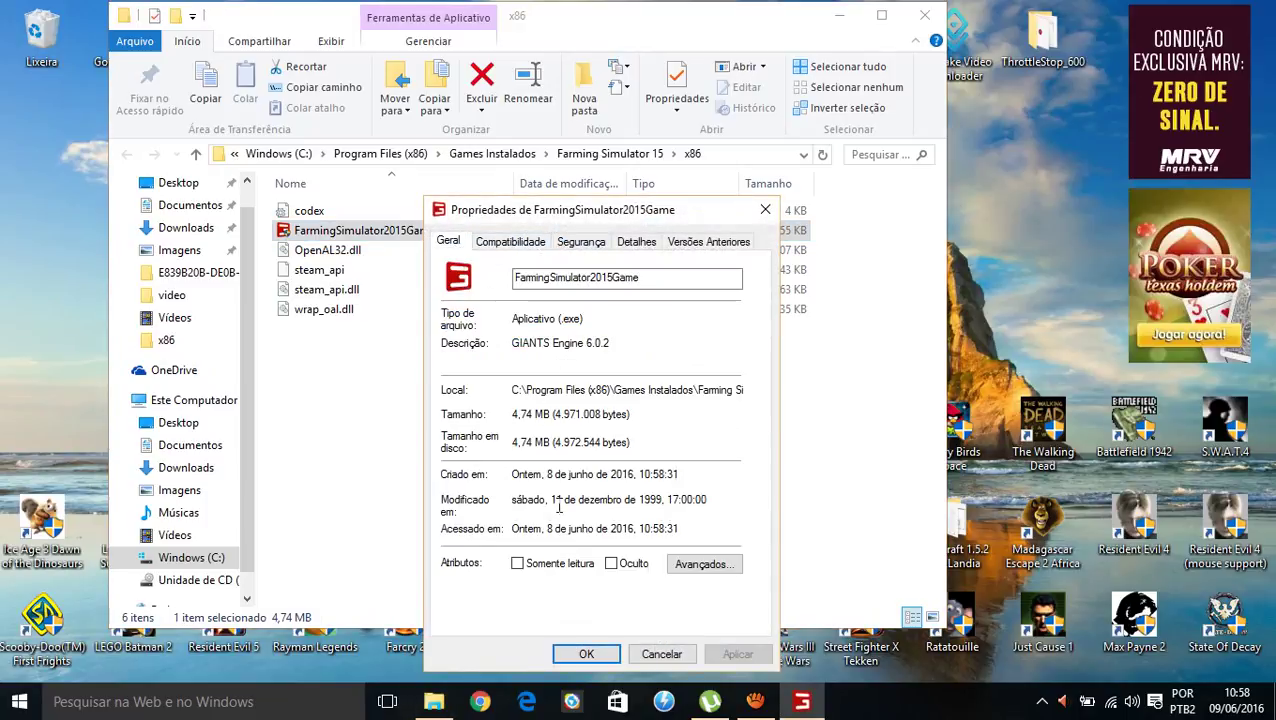
{"action": "left_click", "coordinate": [592, 655]}
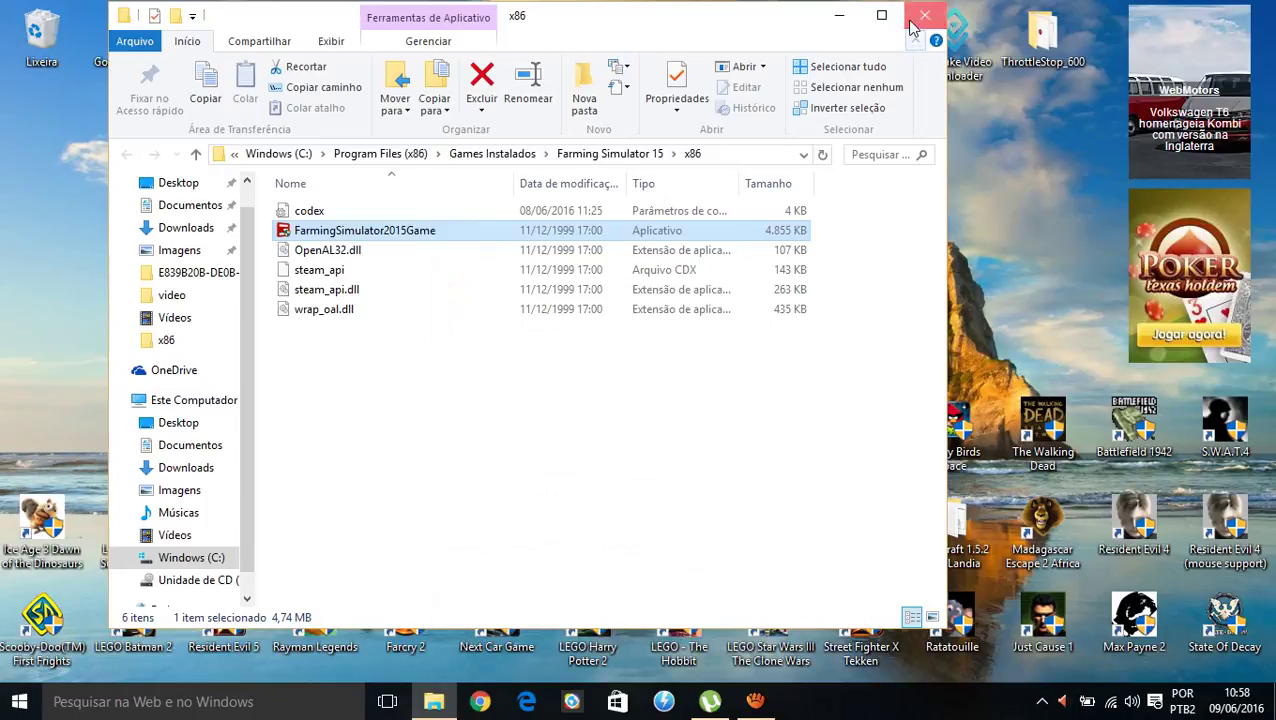
{"action": "left_click", "coordinate": [924, 16]}
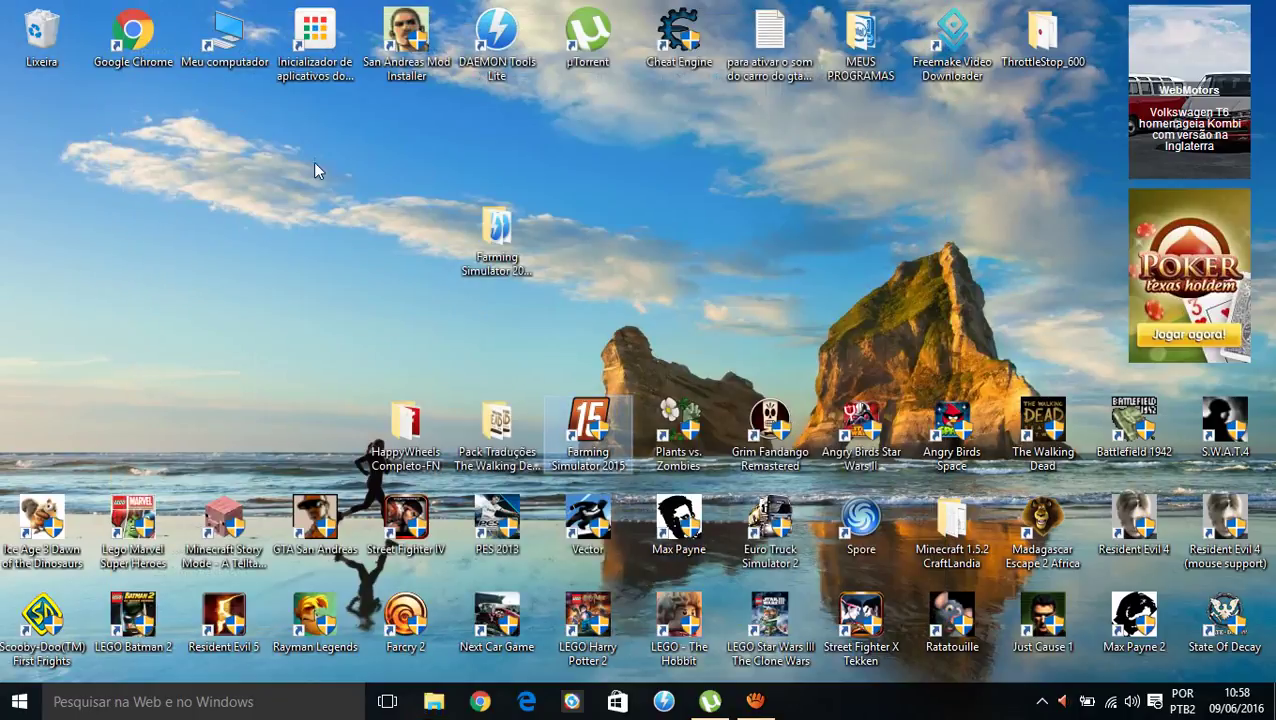
Step: In the Farming Simulator 2015 shortcut's properties, look through the Farming Simulator 15 folder for icons, keep Icon.ico and apply it
{"action": "right_click", "coordinate": [617, 442]}
{"action": "left_click", "coordinate": [634, 668]}
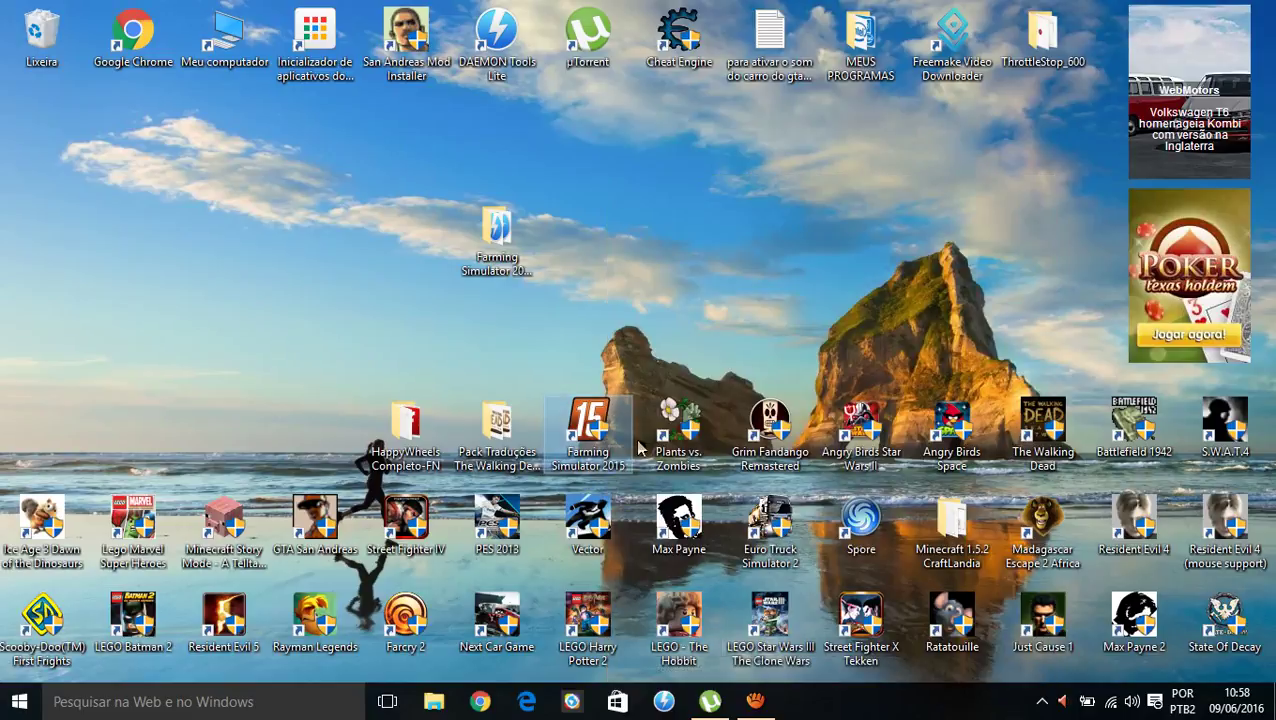
{"action": "left_click", "coordinate": [786, 523]}
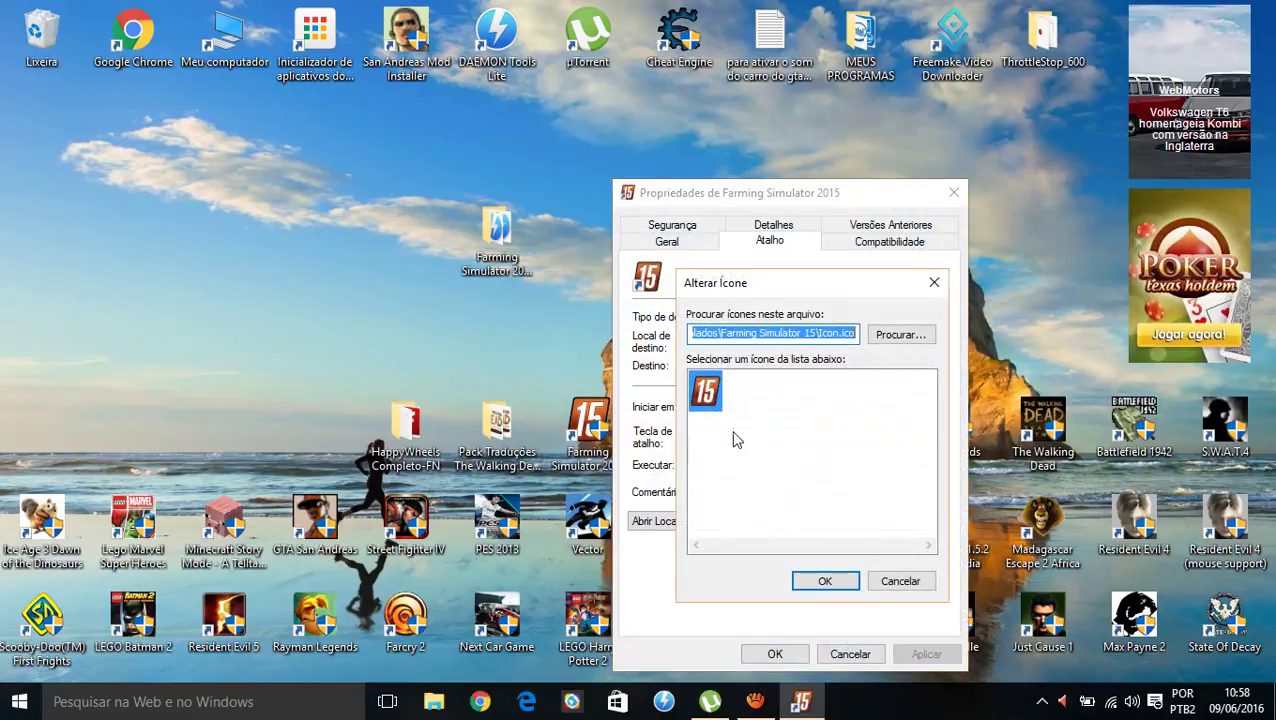
{"action": "left_click", "coordinate": [882, 338]}
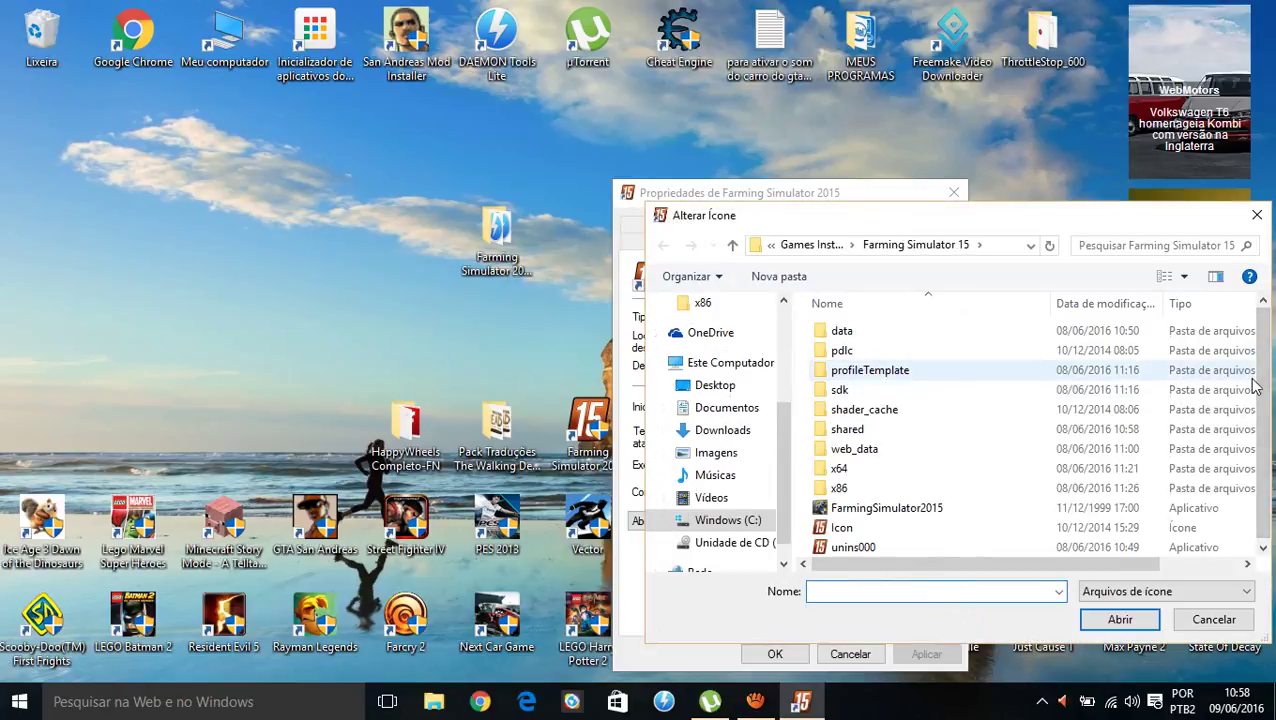
{"action": "scroll", "coordinate": [1255, 388], "scroll_direction": "down", "scroll_amount": 1}
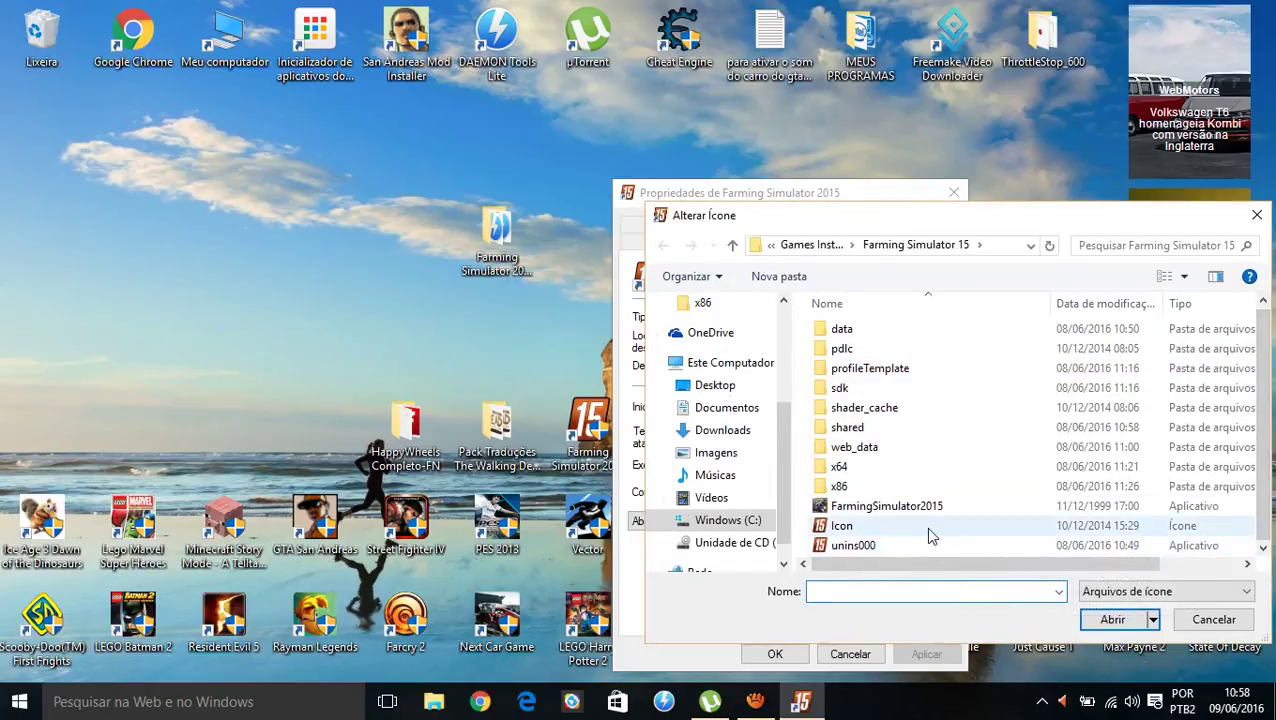
{"action": "left_click", "coordinate": [1193, 621]}
{"action": "left_click", "coordinate": [826, 583]}
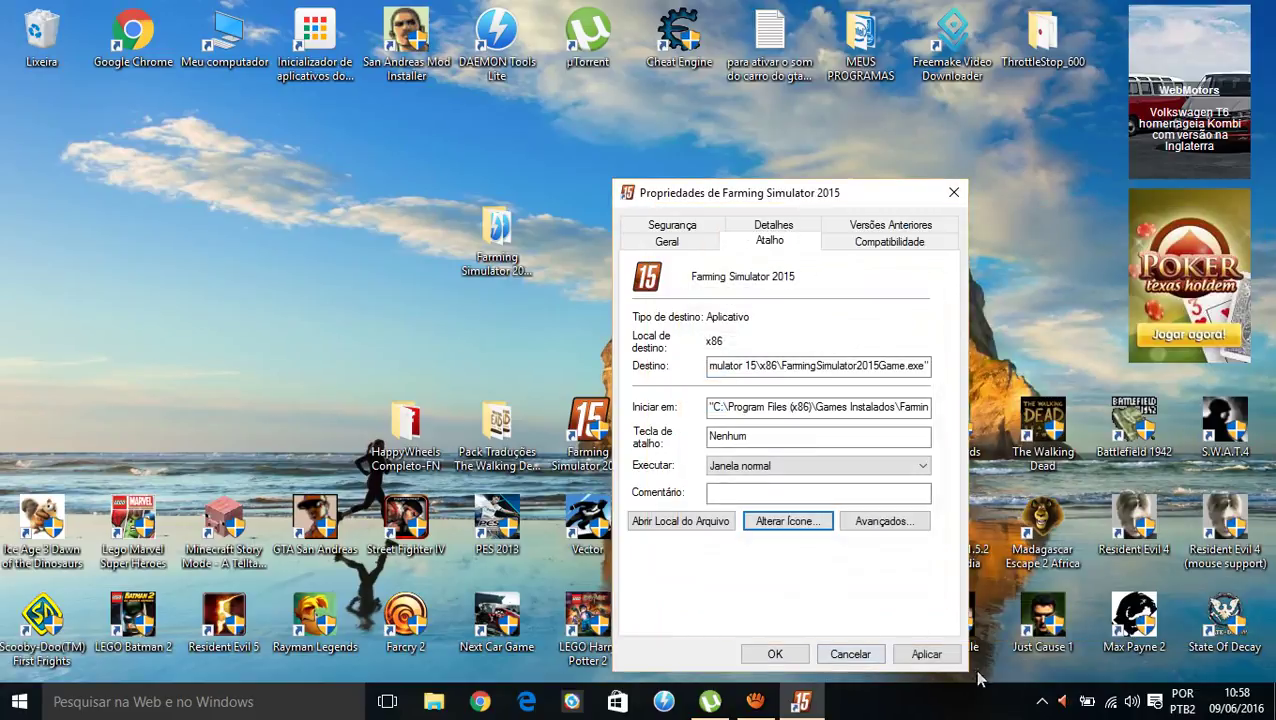
{"action": "left_click", "coordinate": [903, 664]}
{"action": "left_click", "coordinate": [801, 662]}
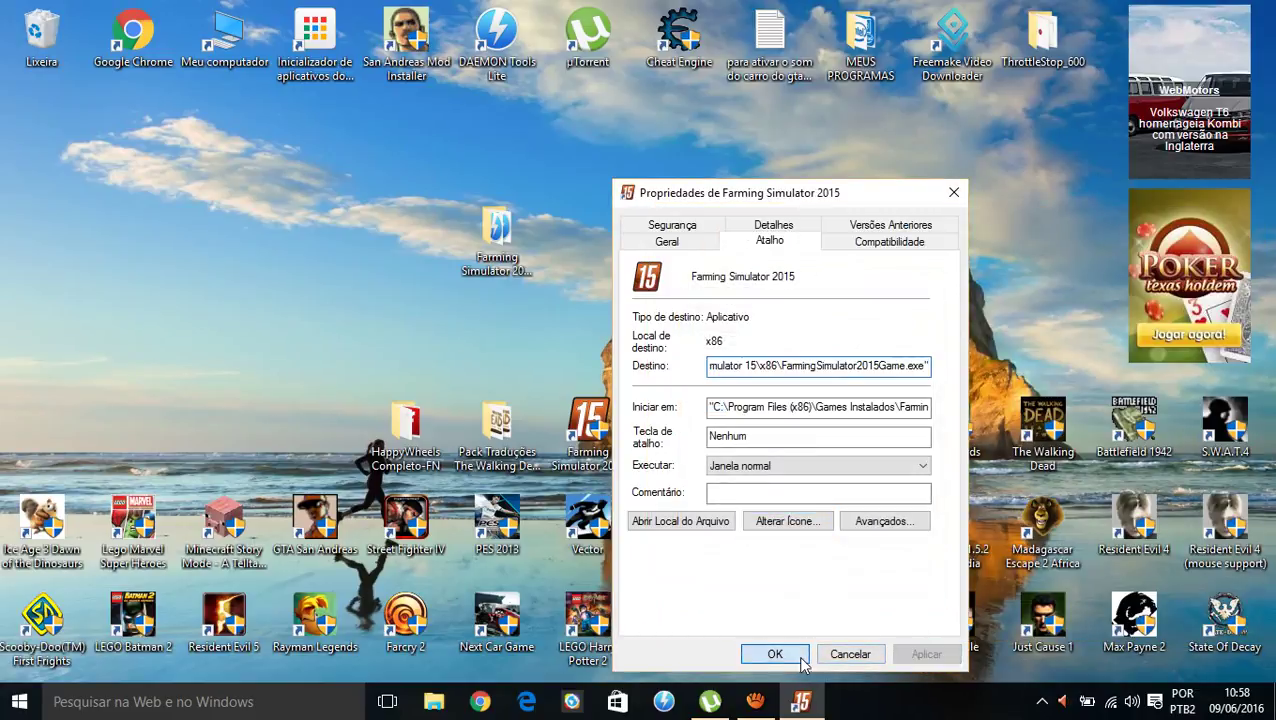
Step: View the compatibility settings of the Farming Simulator 2015 desktop shortcut and close its properties without changes
{"action": "right_click", "coordinate": [590, 432]}
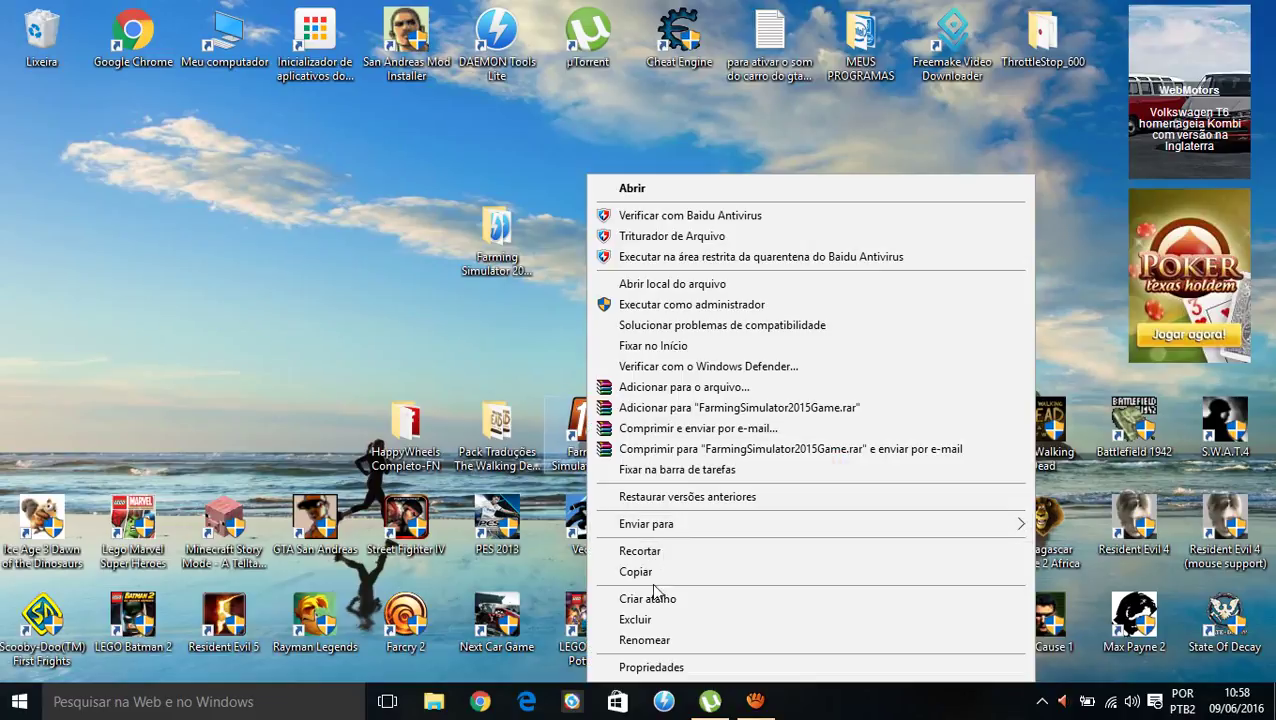
{"action": "left_click", "coordinate": [645, 666]}
{"action": "left_click", "coordinate": [858, 243]}
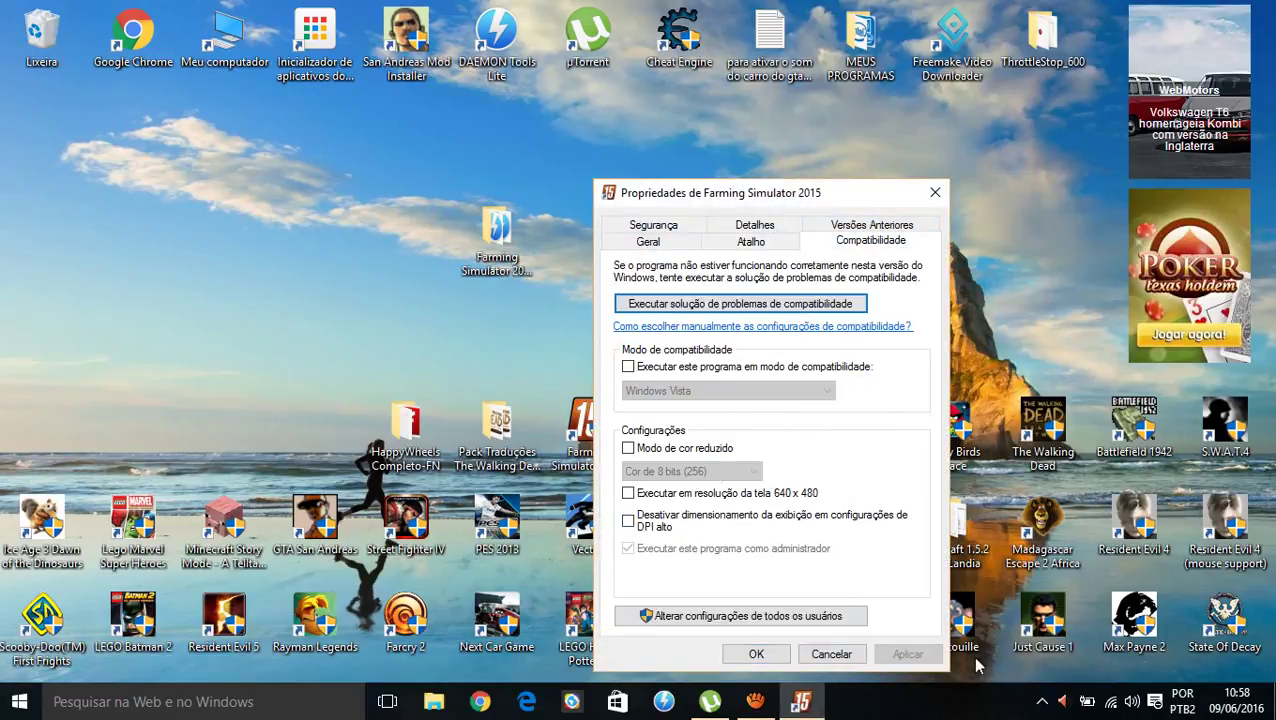
{"action": "left_click", "coordinate": [815, 660]}
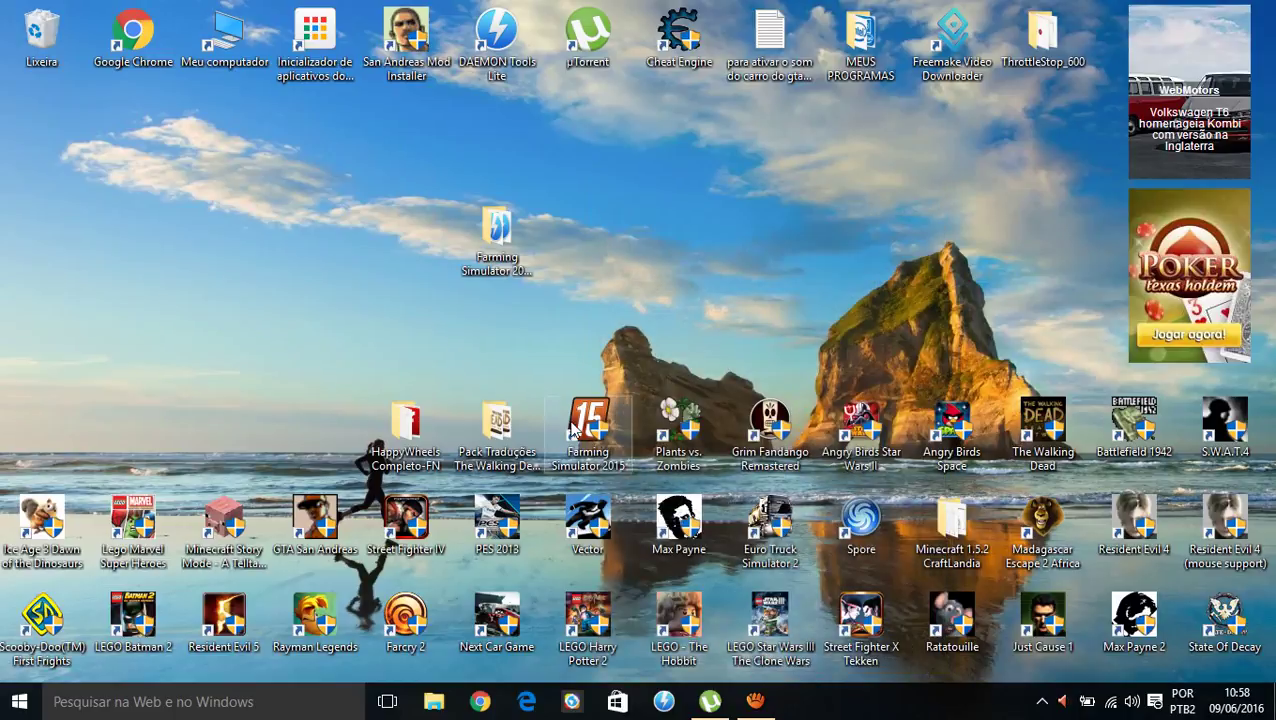
Step: Move the Farming Simulator 2015 shortcut to the empty area above the Grim Fandango Remastered icon and refresh the desktop
{"action": "left_click_drag", "start_coordinate": [566, 425], "coordinate": [720, 190]}
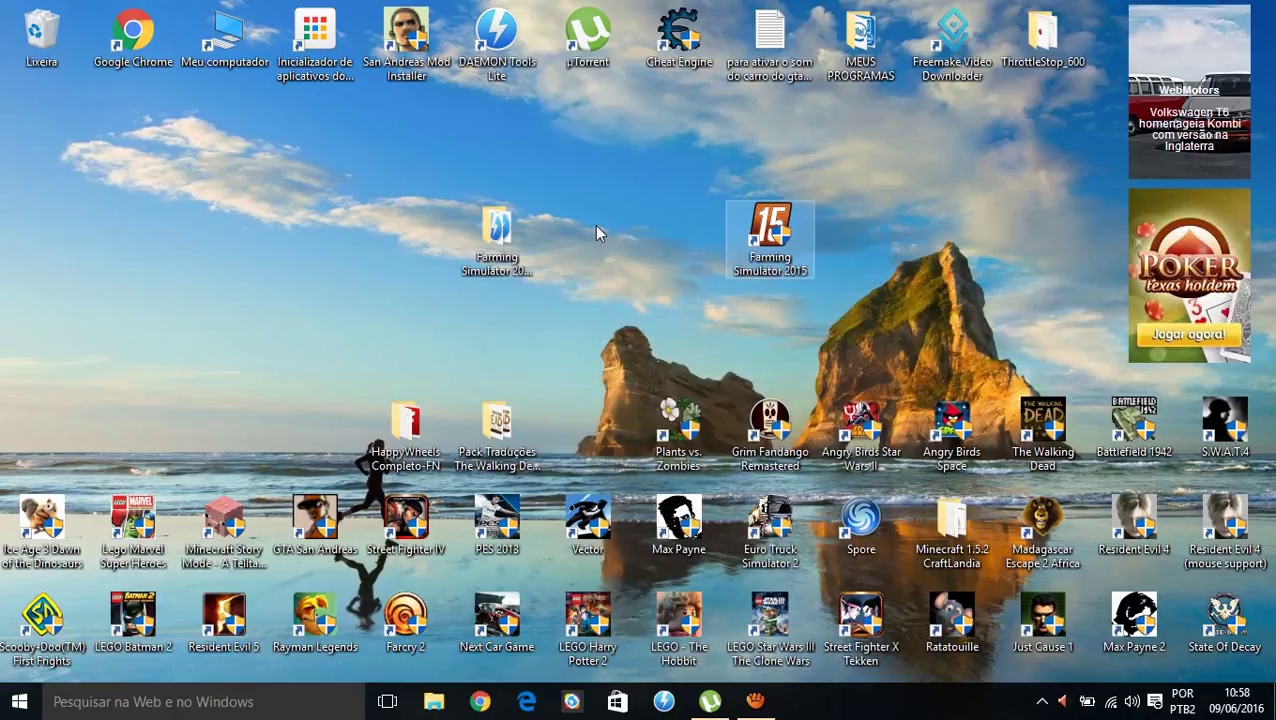
{"action": "right_click", "coordinate": [703, 163]}
{"action": "left_click", "coordinate": [729, 222]}
{"action": "right_click", "coordinate": [682, 172]}
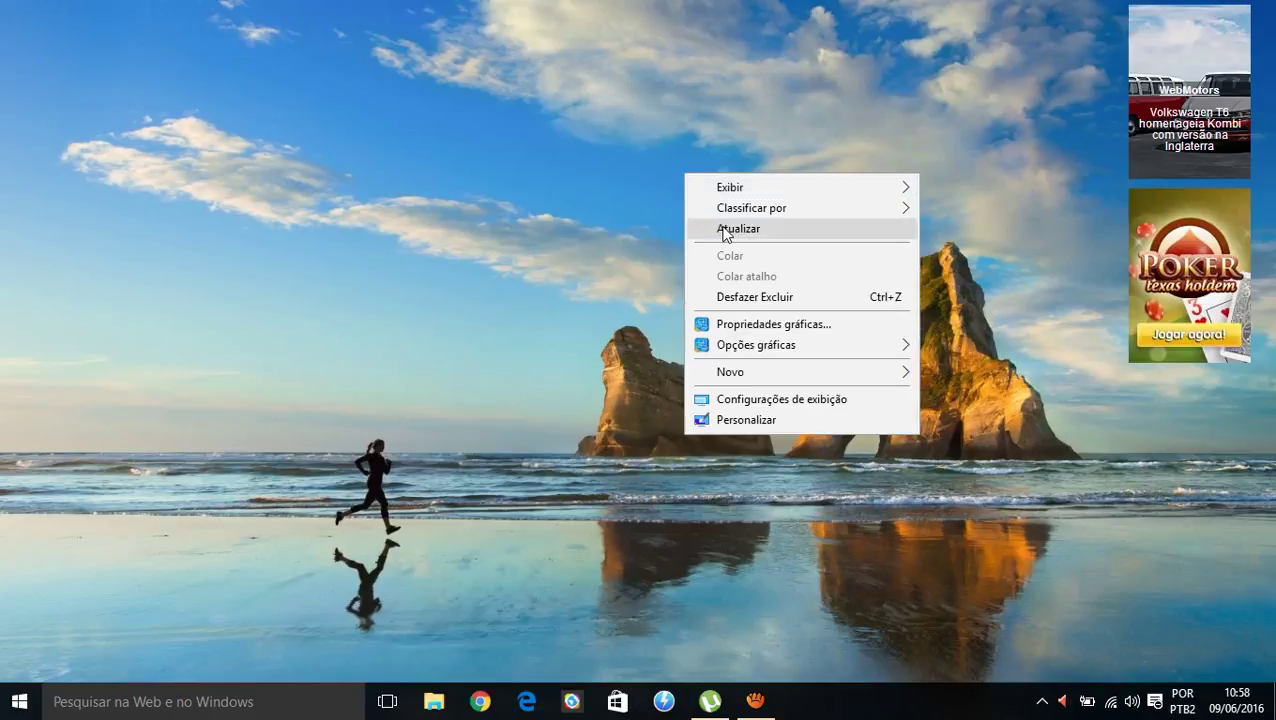
{"action": "left_click", "coordinate": [721, 222]}
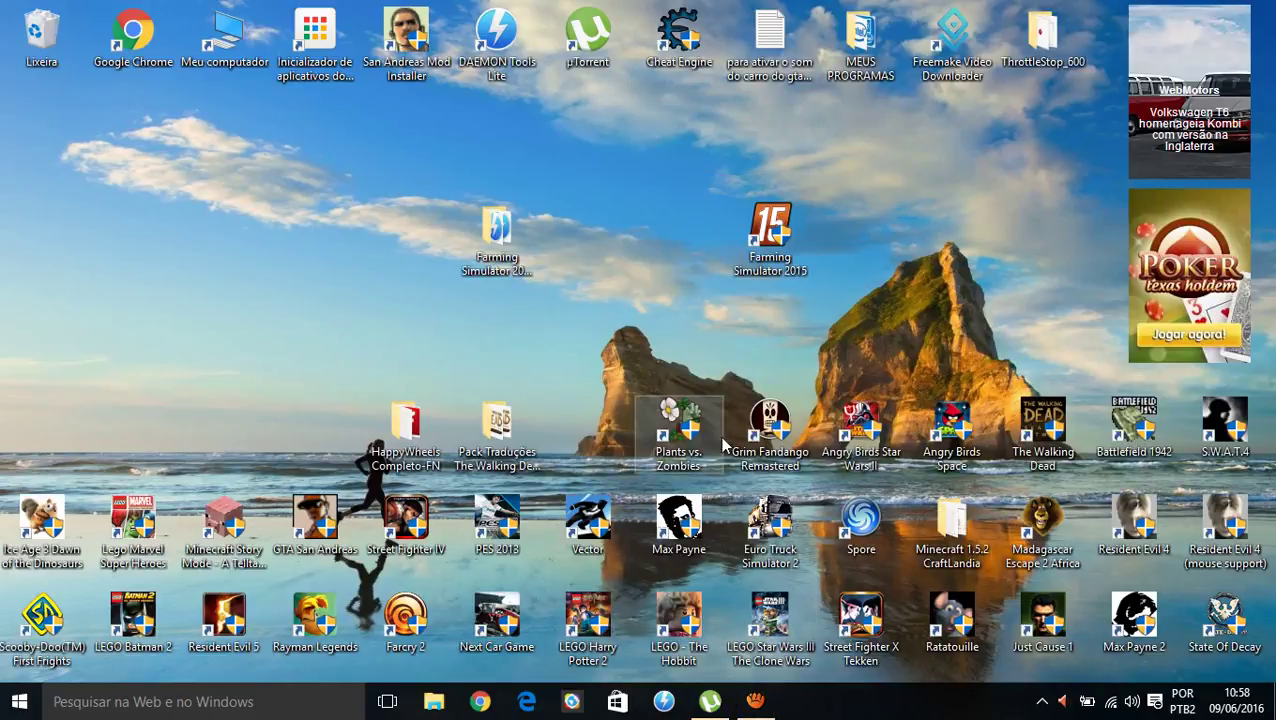
Step: Switch to the aTube Catcher screen recorder window
{"action": "left_click", "coordinate": [755, 701]}
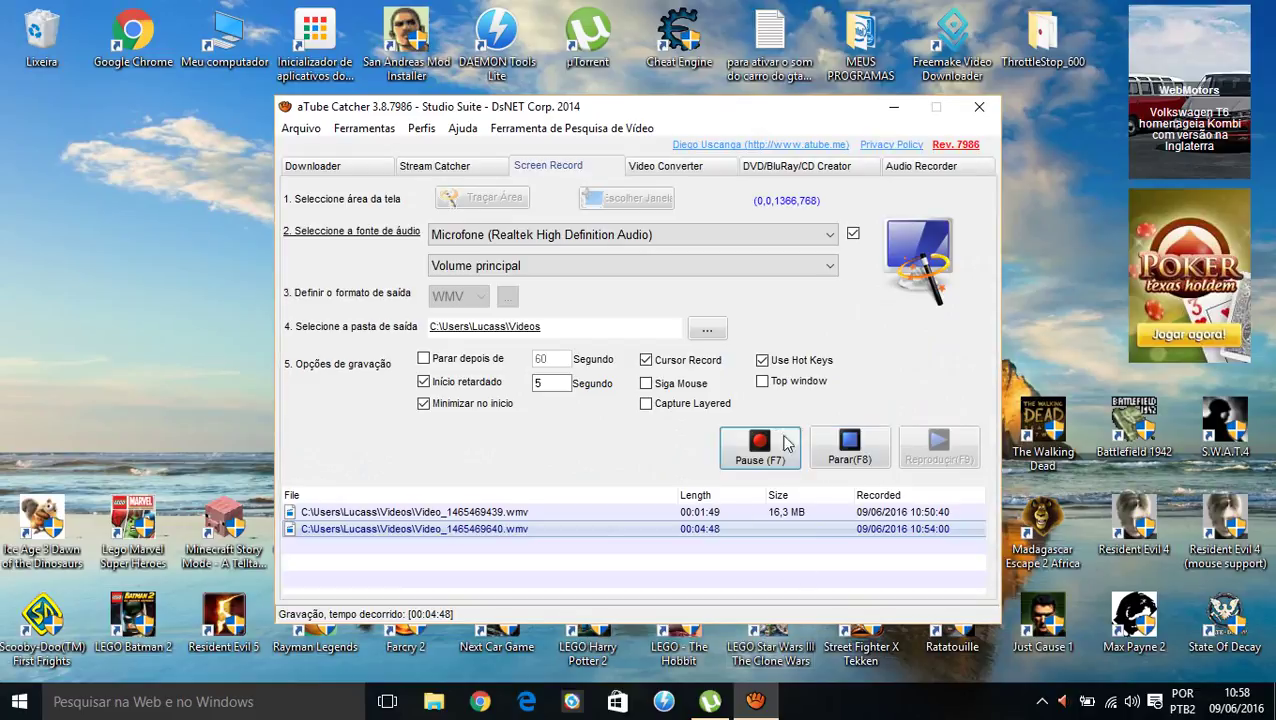